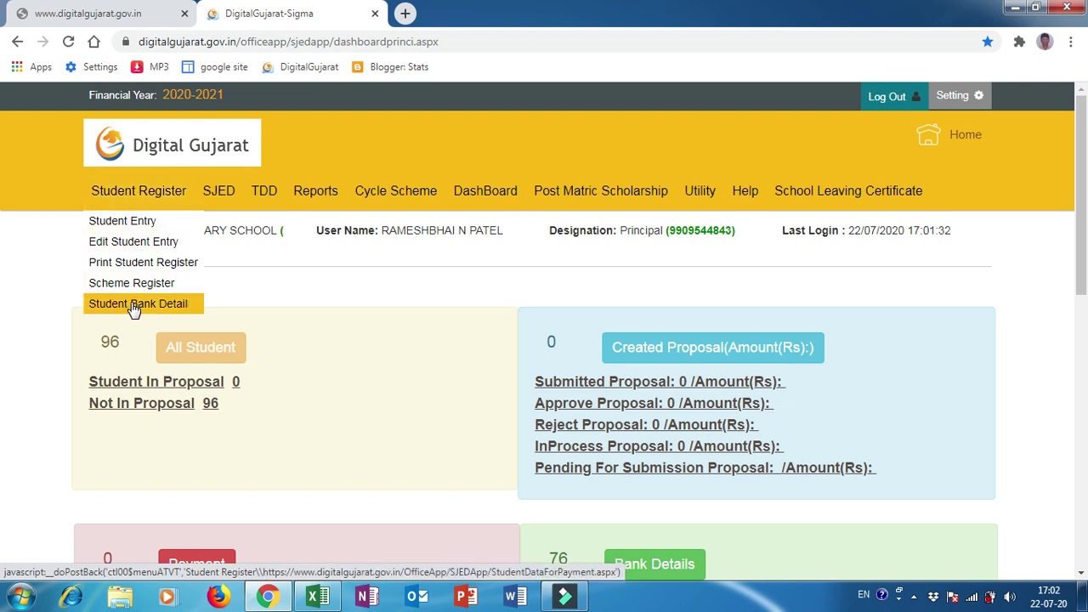
Open the Student Bank Detail page from the student register and show the students with Class set to ALL.
left_click(131, 305)
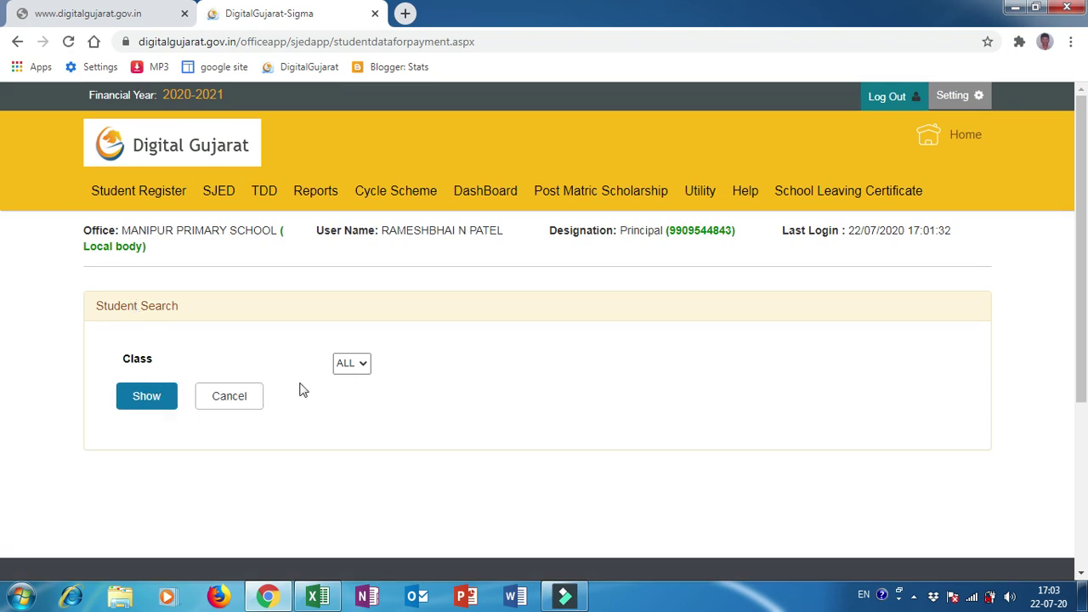
left_click(357, 368)
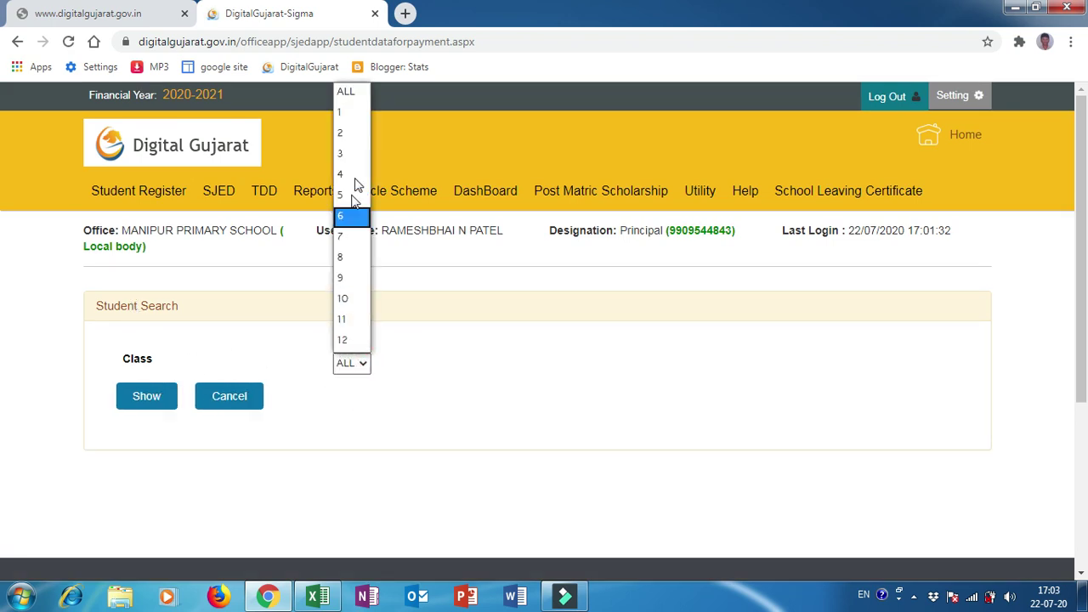
left_click(357, 372)
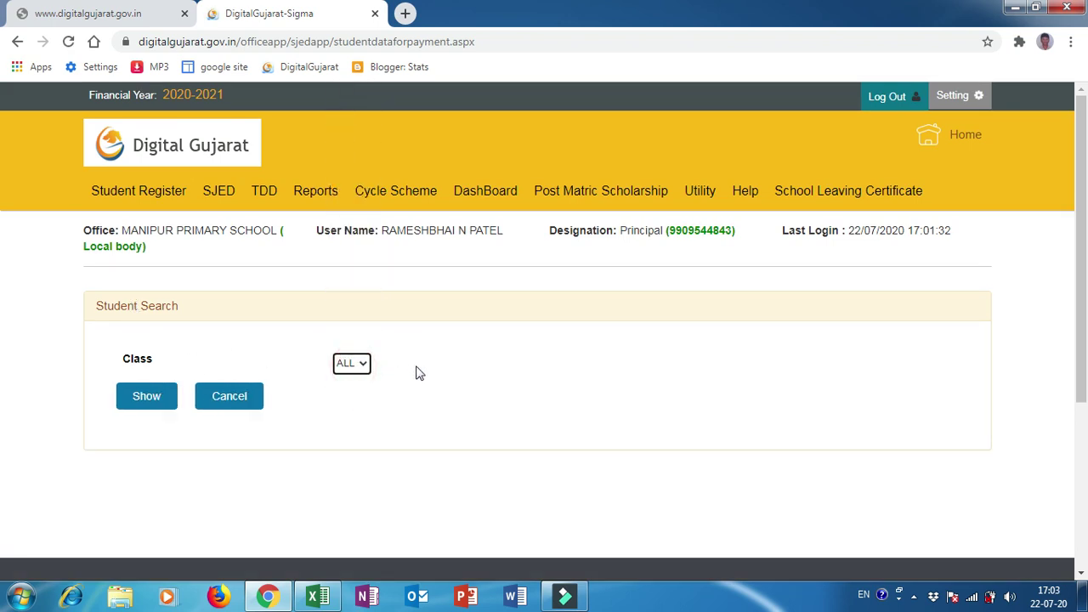
left_click(140, 403)
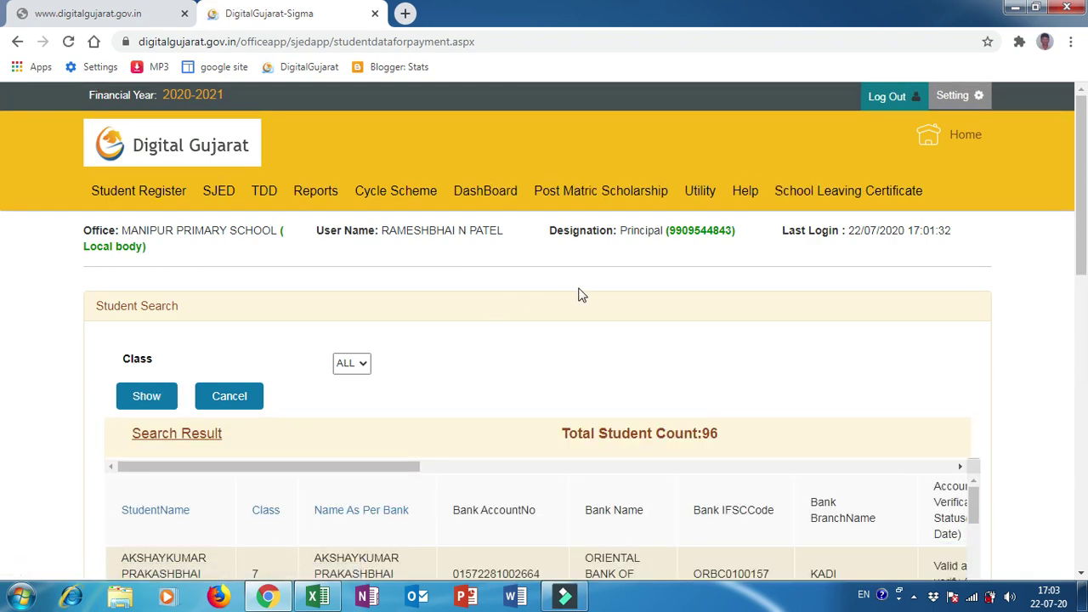
Select and copy the entire student bank detail results table, from the header row to the last student.
scroll(716, 338, "down", 2)
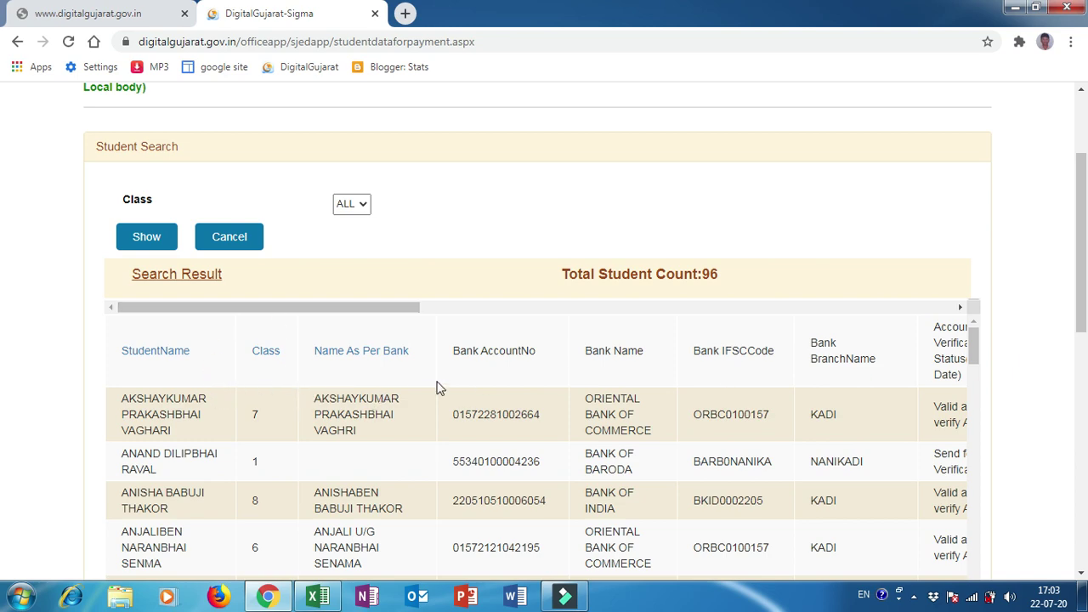
scroll(571, 391, "up", 2)
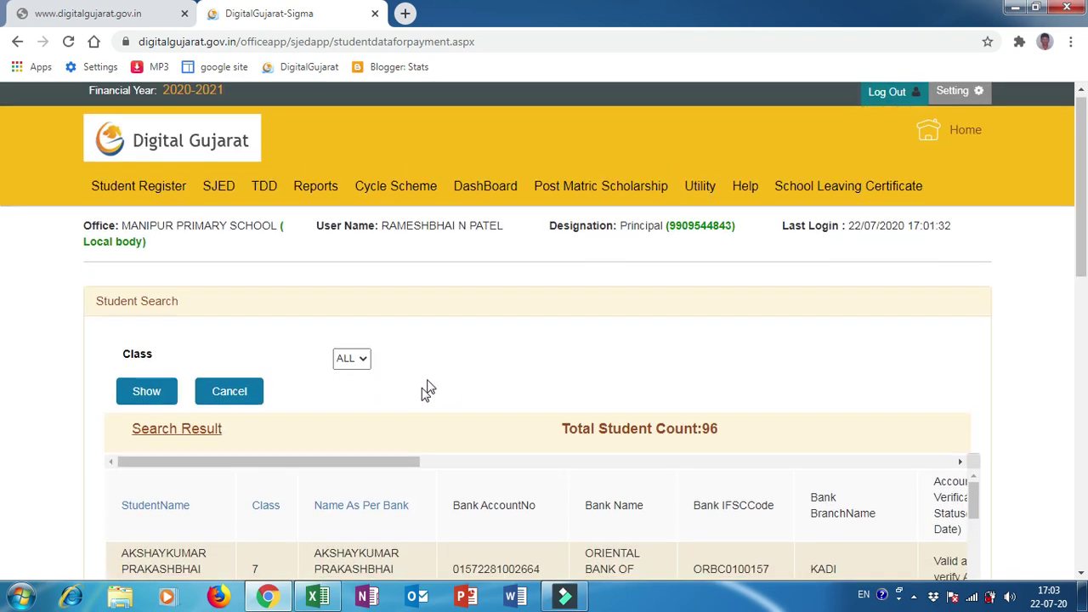
scroll(428, 389, "down", 1)
left_click_drag(116, 422, 953, 554)
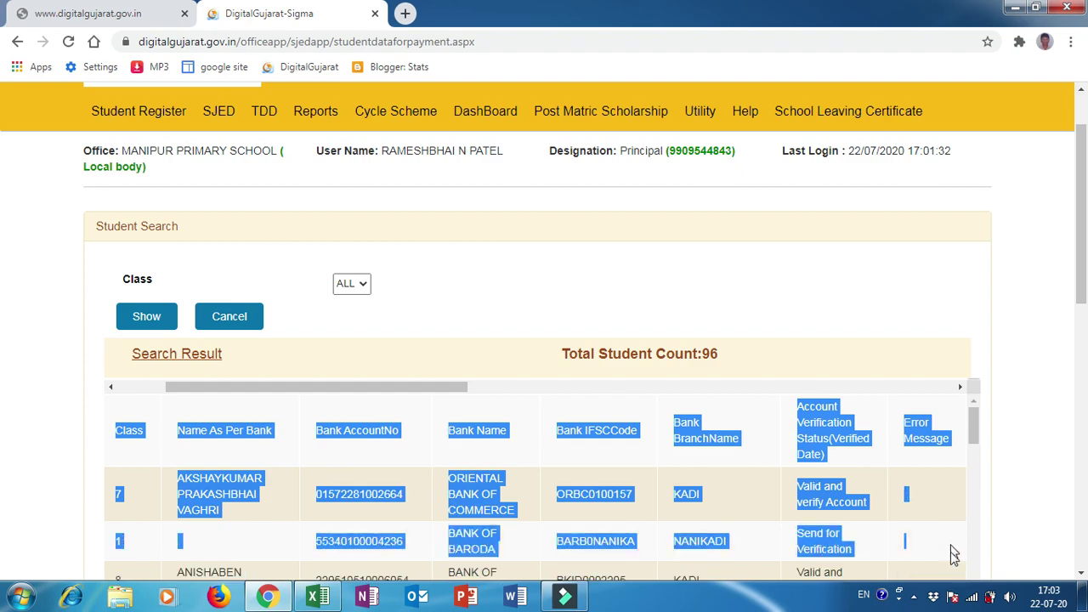
left_click(953, 572)
scroll(952, 578, "down", 5)
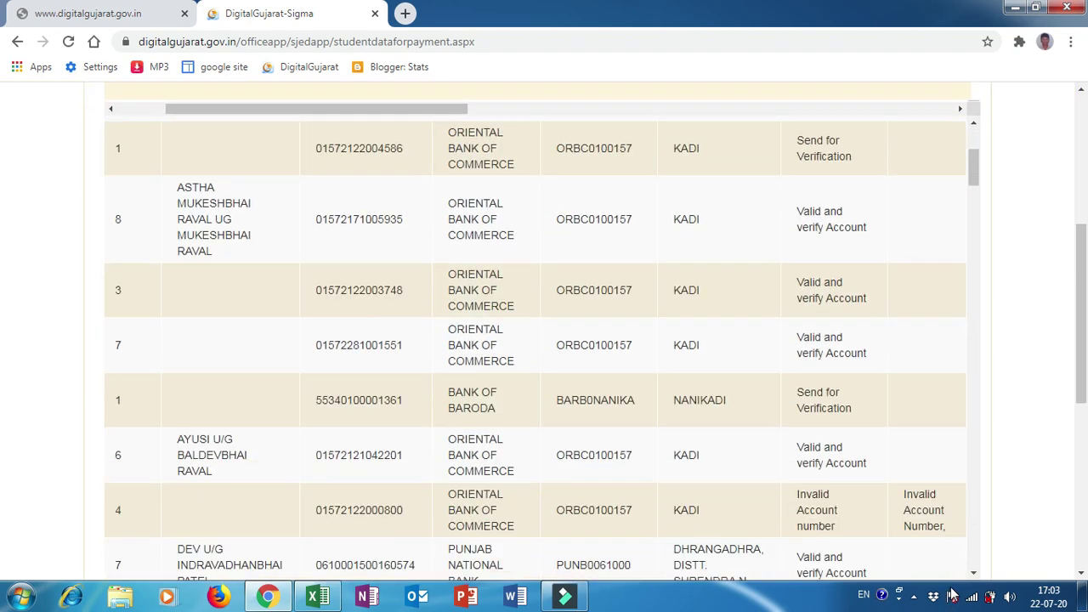
left_click_drag(952, 595, 963, 177)
left_click_drag(963, 67, 953, 393)
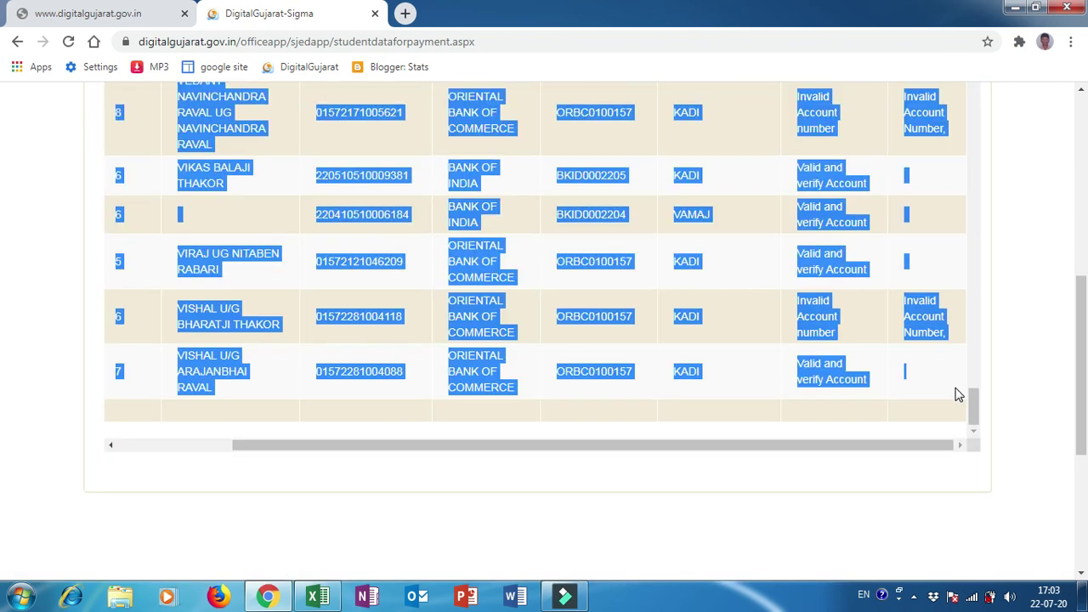
right_click(483, 264)
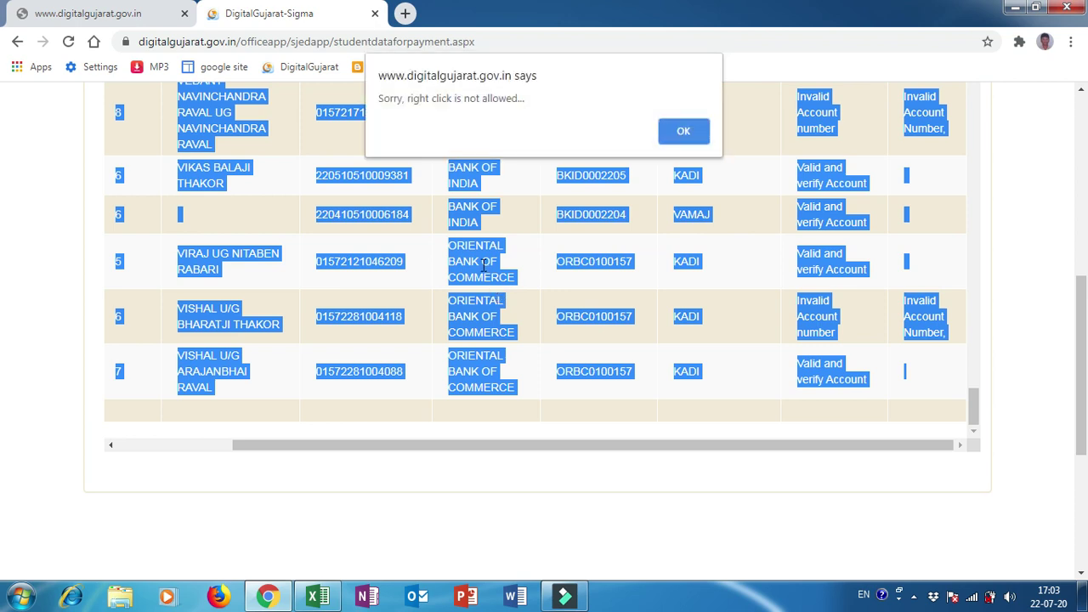
left_click(677, 138)
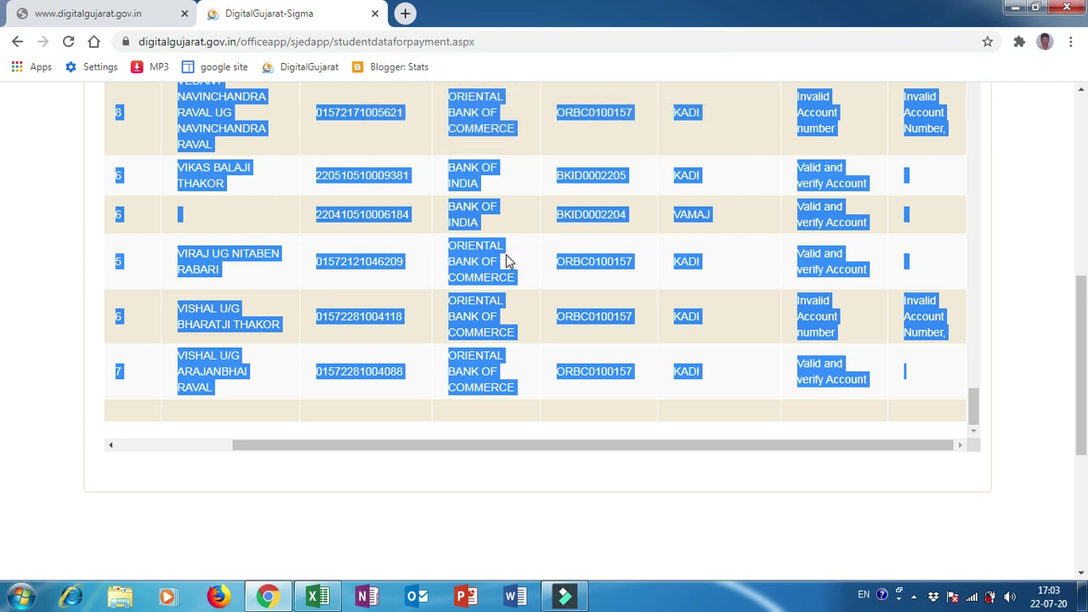
Switch to Excel and paste the copied student table at cell C4 of the blank sheet, matching the destination formatting.
left_click(319, 595)
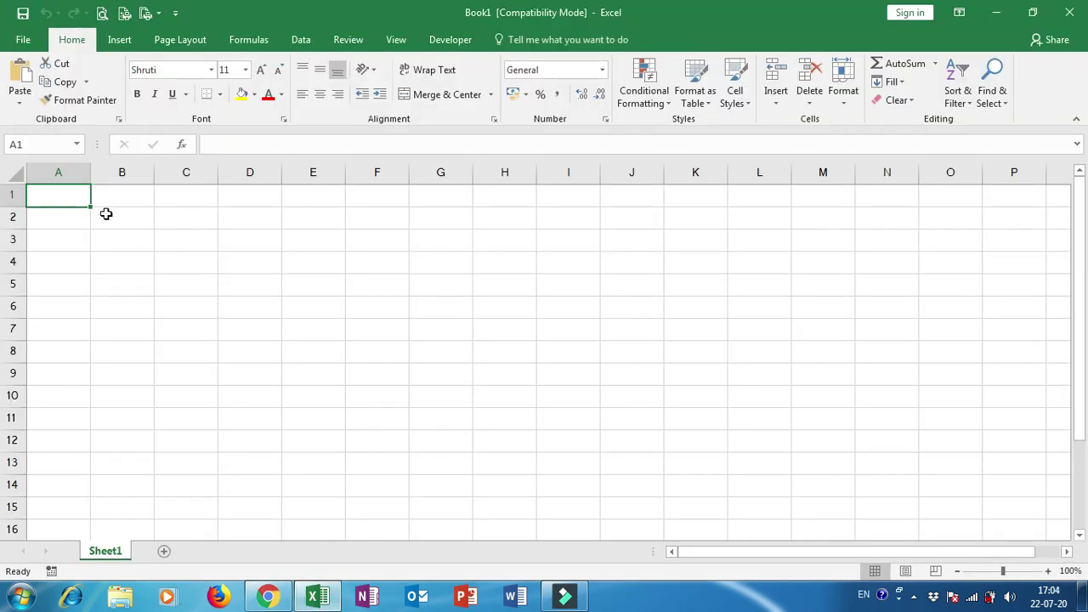
left_click(180, 263)
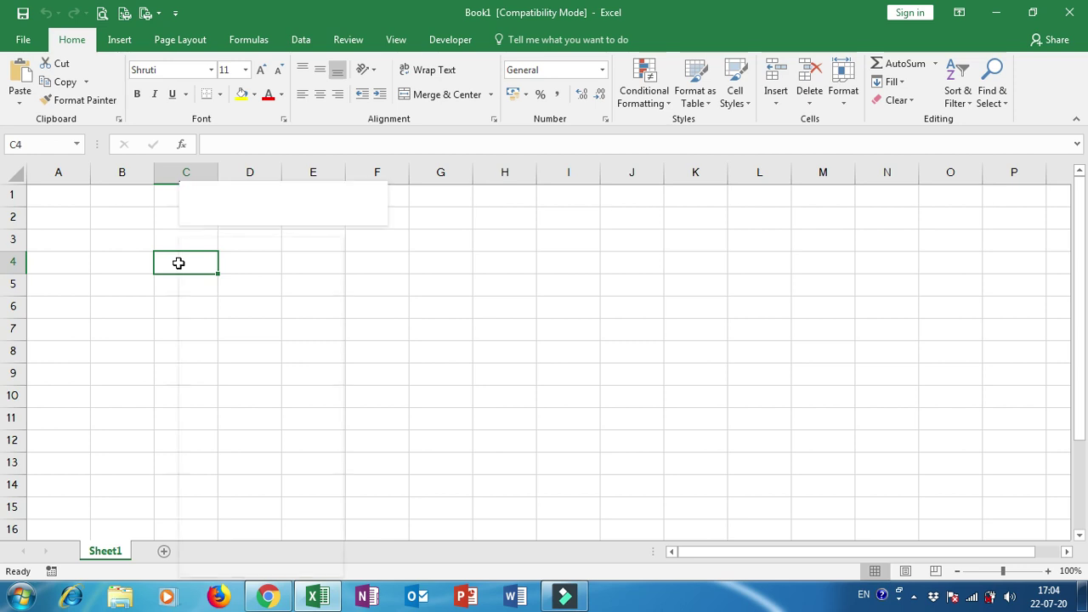
right_click(178, 265)
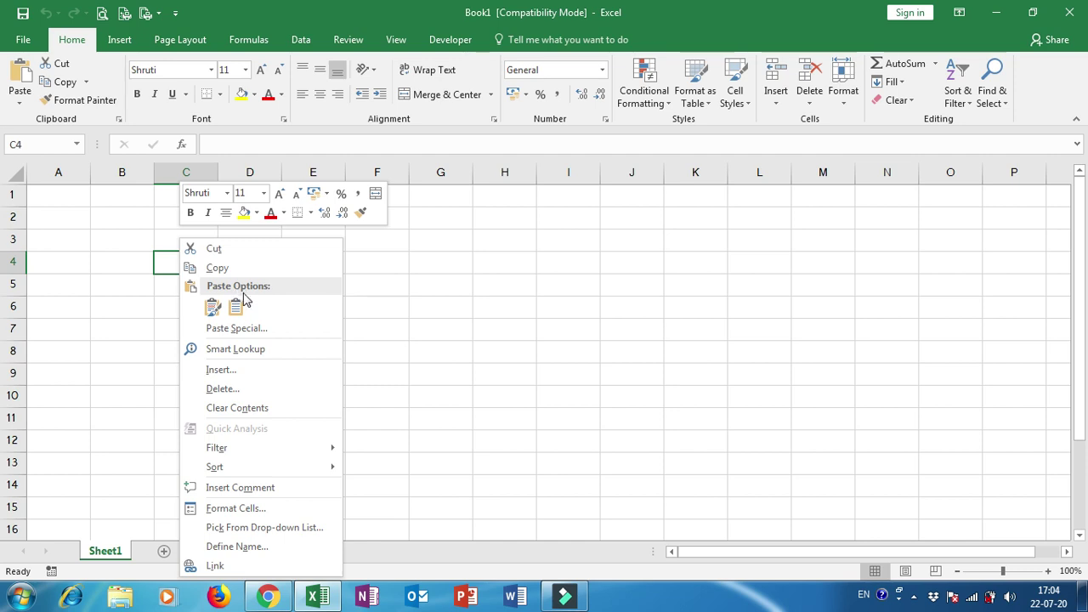
left_click(246, 292)
left_click(235, 313)
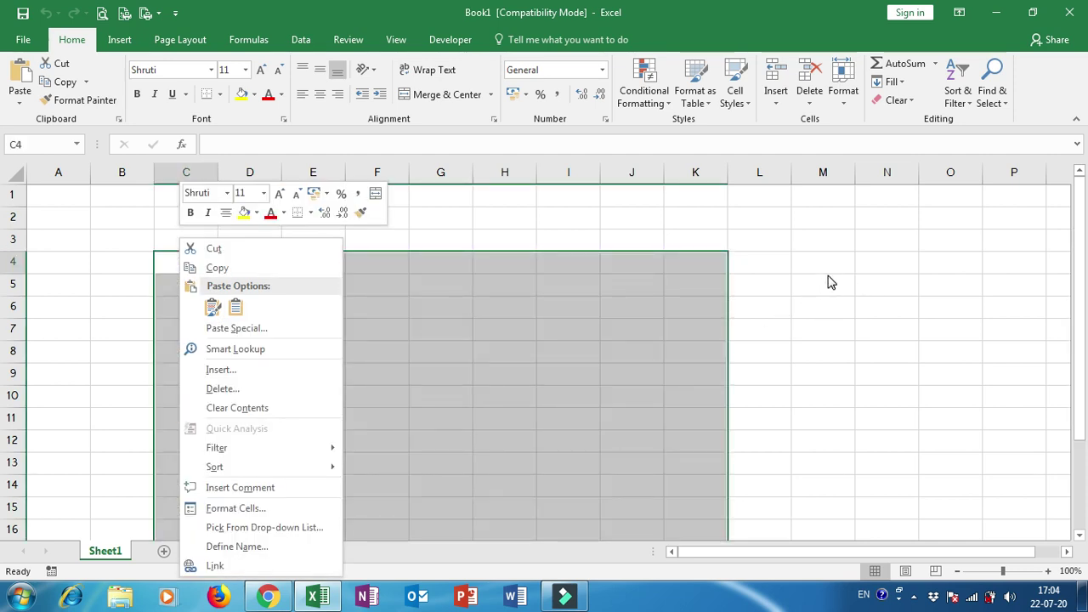
left_click(236, 307)
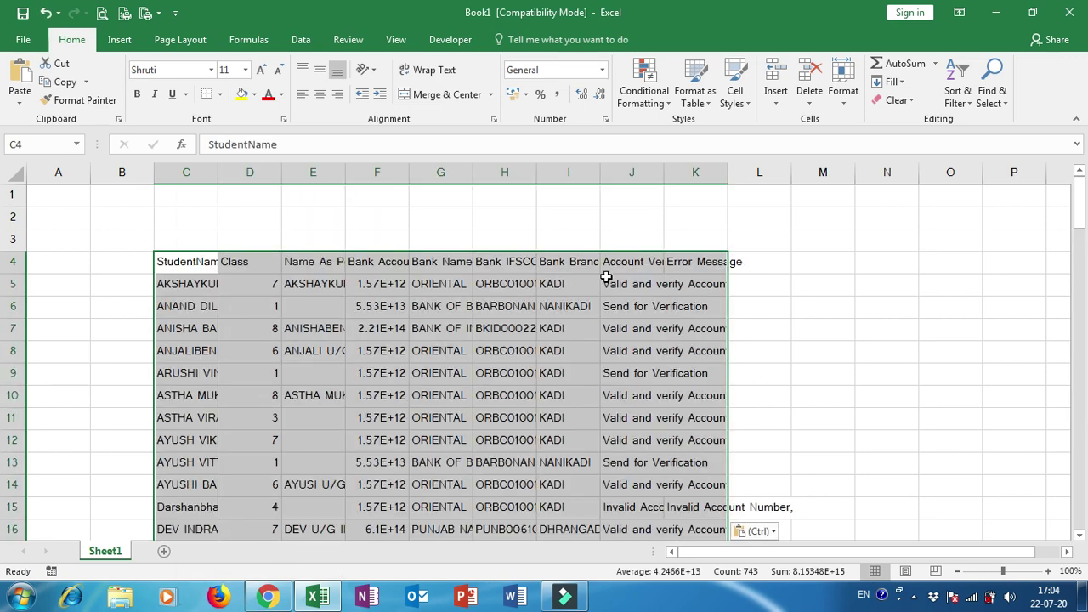
left_click(356, 331)
left_click_drag(177, 271, 646, 446)
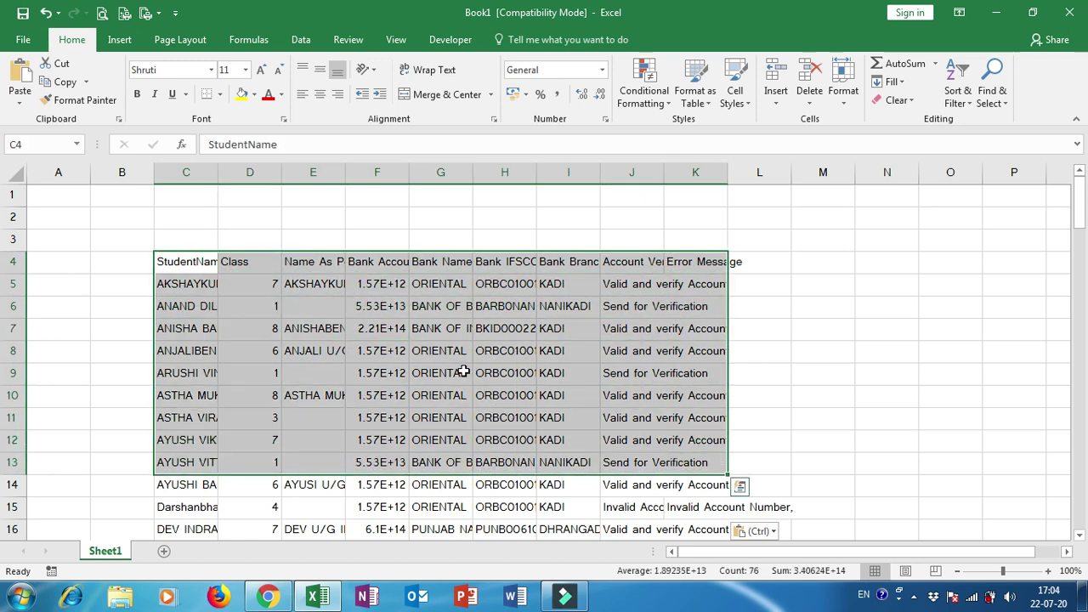
left_click(364, 368)
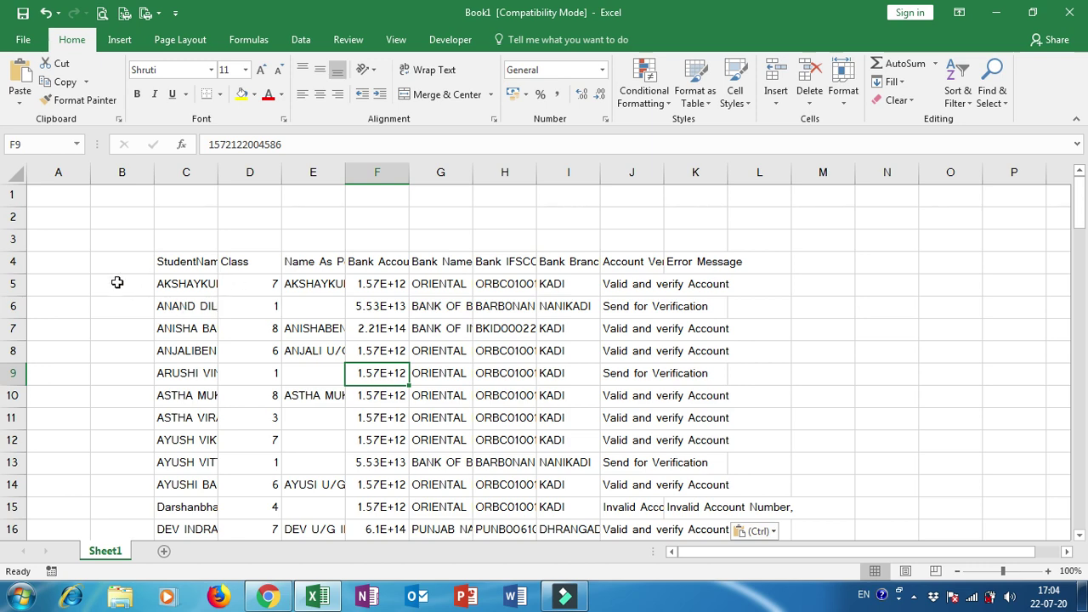
AutoFit the column widths across the whole sheet.
left_click(13, 176)
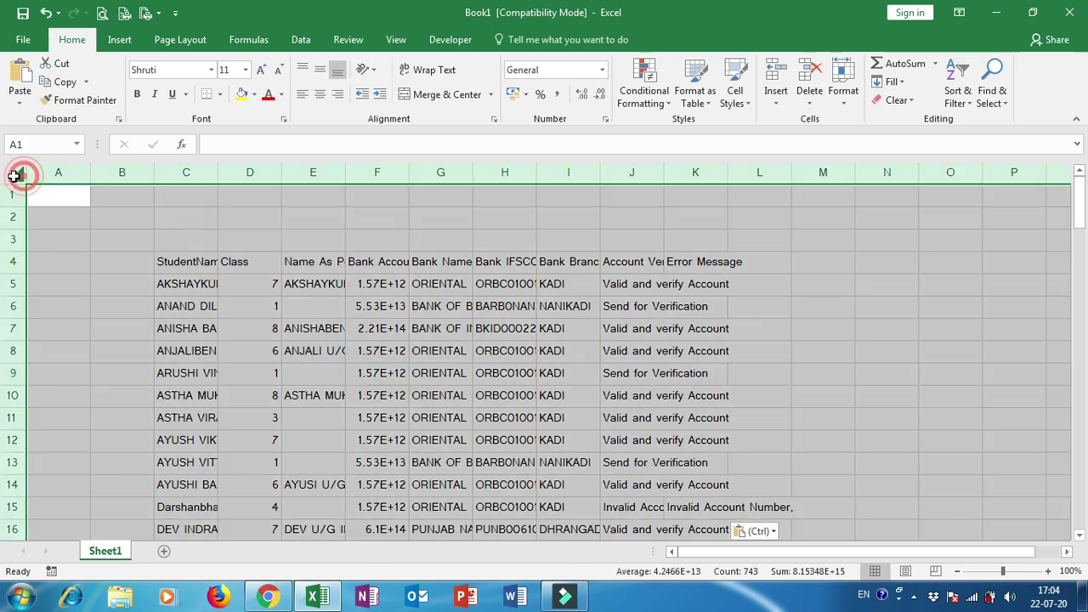
left_click(842, 92)
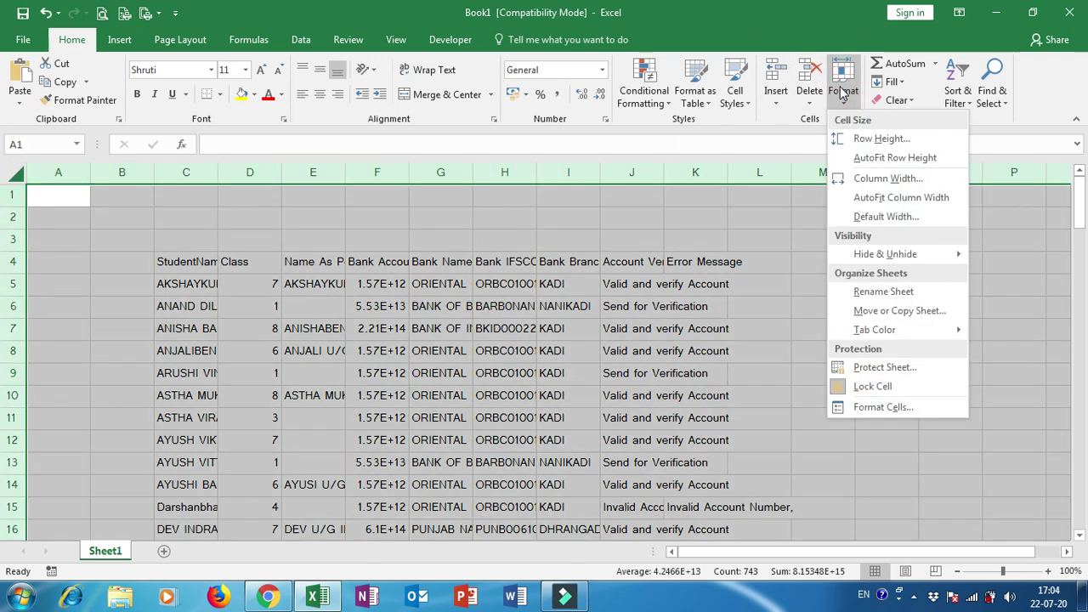
left_click(884, 197)
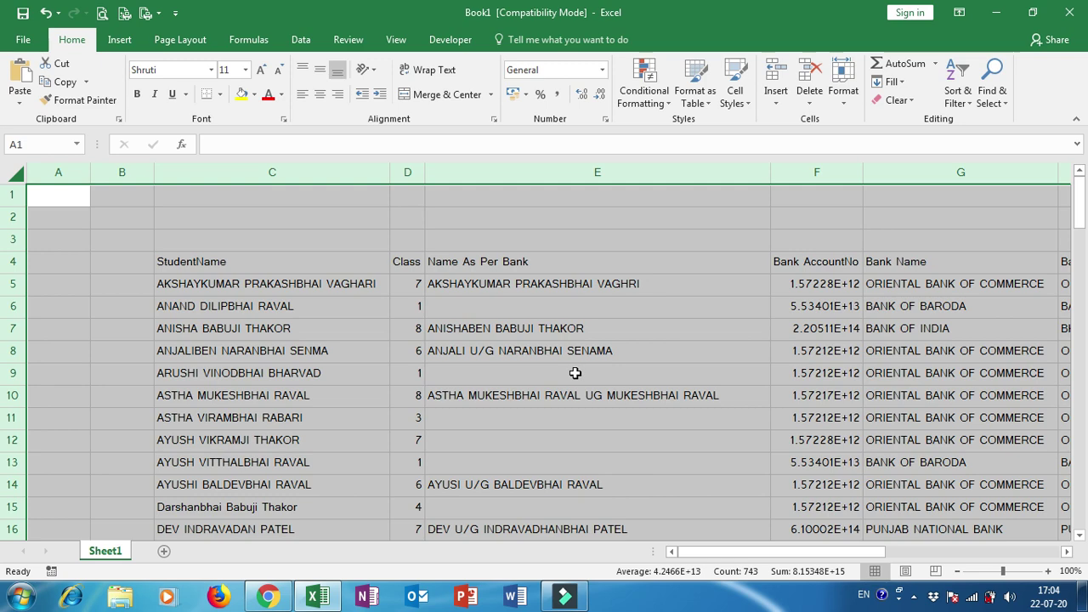
left_click(575, 372)
Delete the Name As Per Bank column from the student table.
left_click(241, 287)
left_click(467, 261)
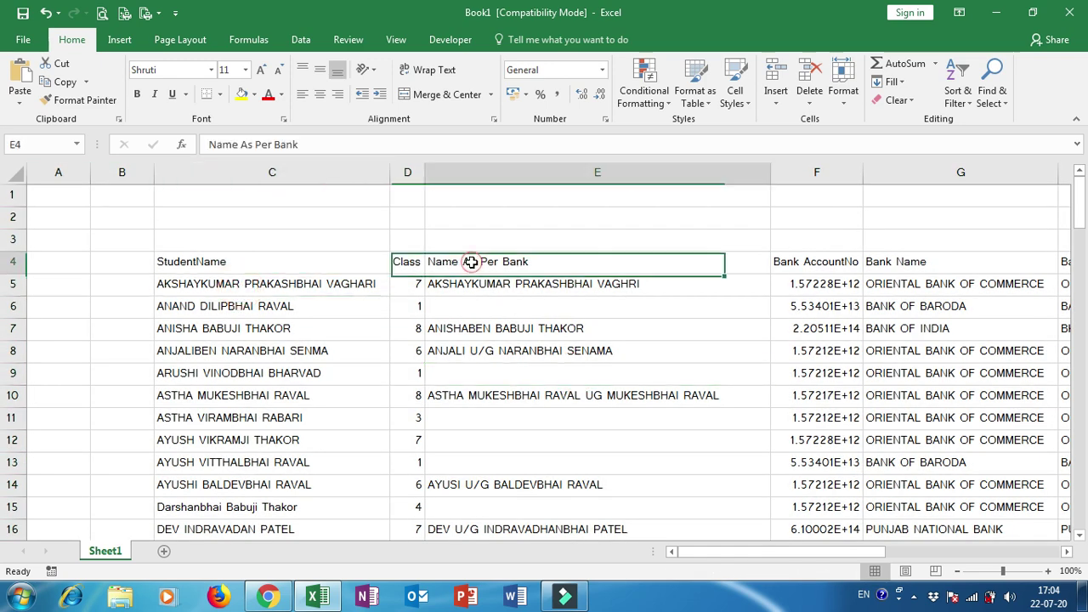
right_click(507, 172)
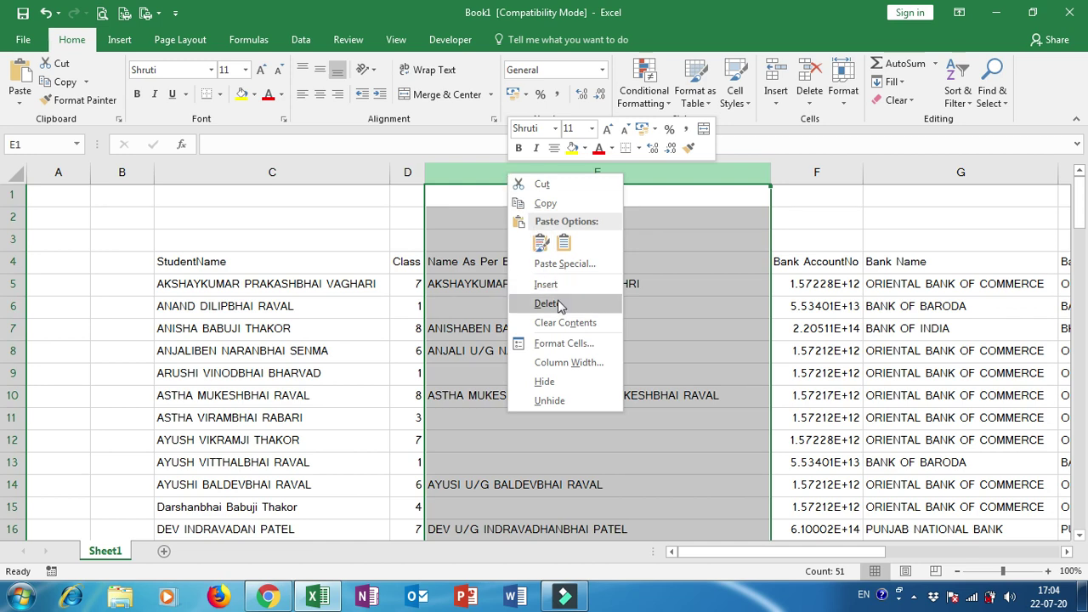
left_click(557, 299)
left_click(400, 283)
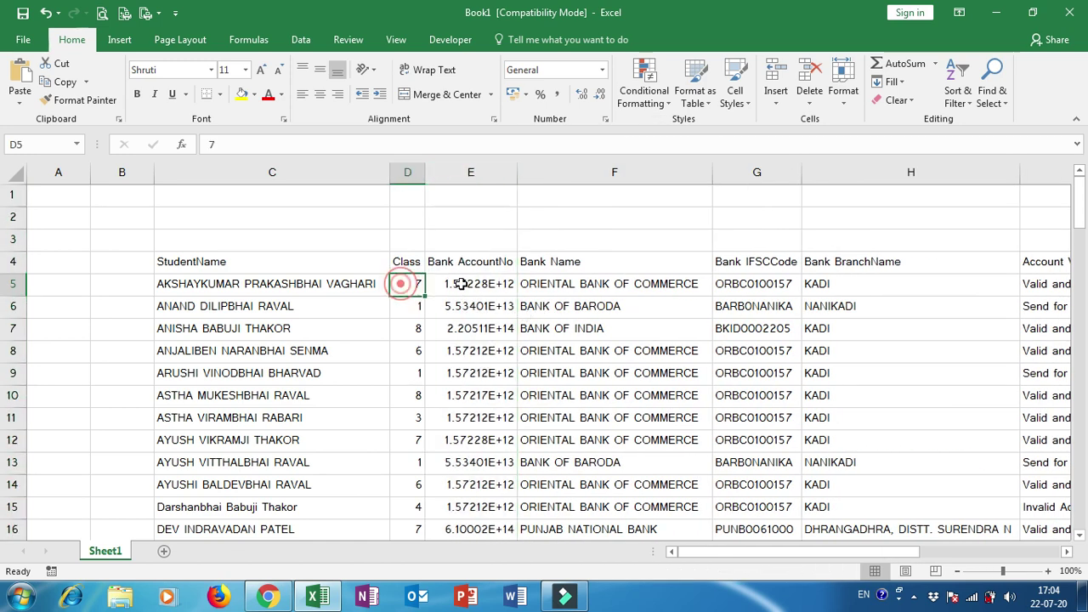
left_click(496, 281)
left_click(566, 283)
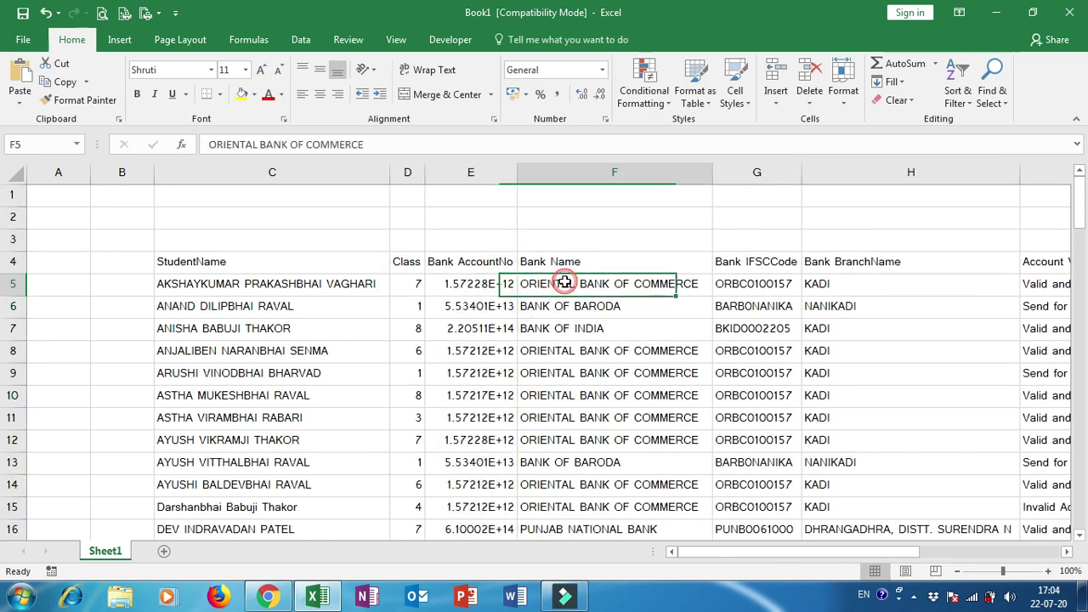
left_click(736, 283)
left_click(833, 281)
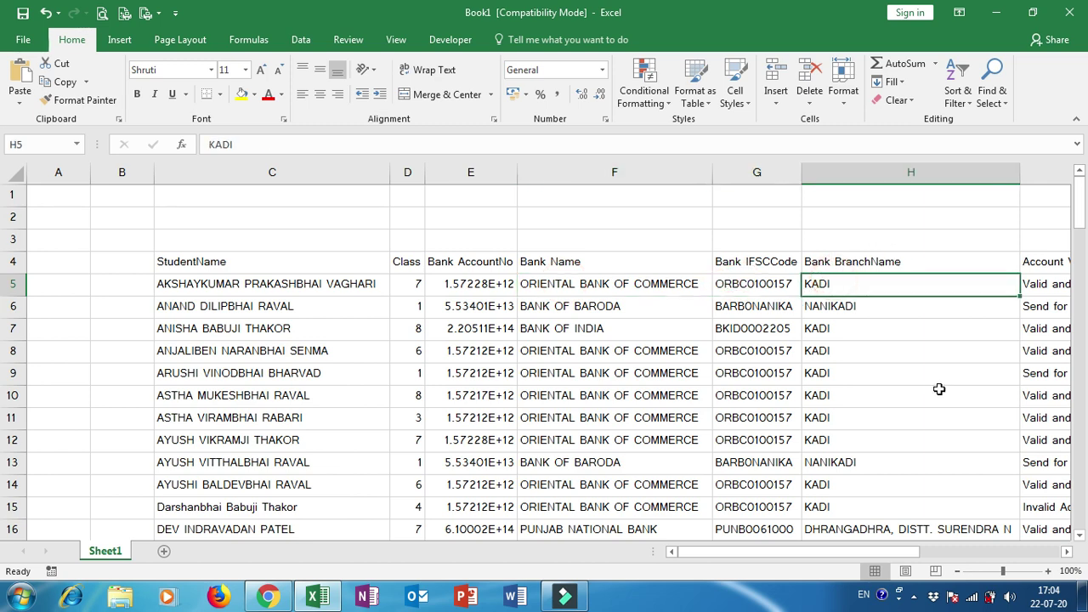
Delete the Account Verification Status and Error Message columns from the student table.
left_click_drag(904, 554, 1048, 553)
left_click(748, 286)
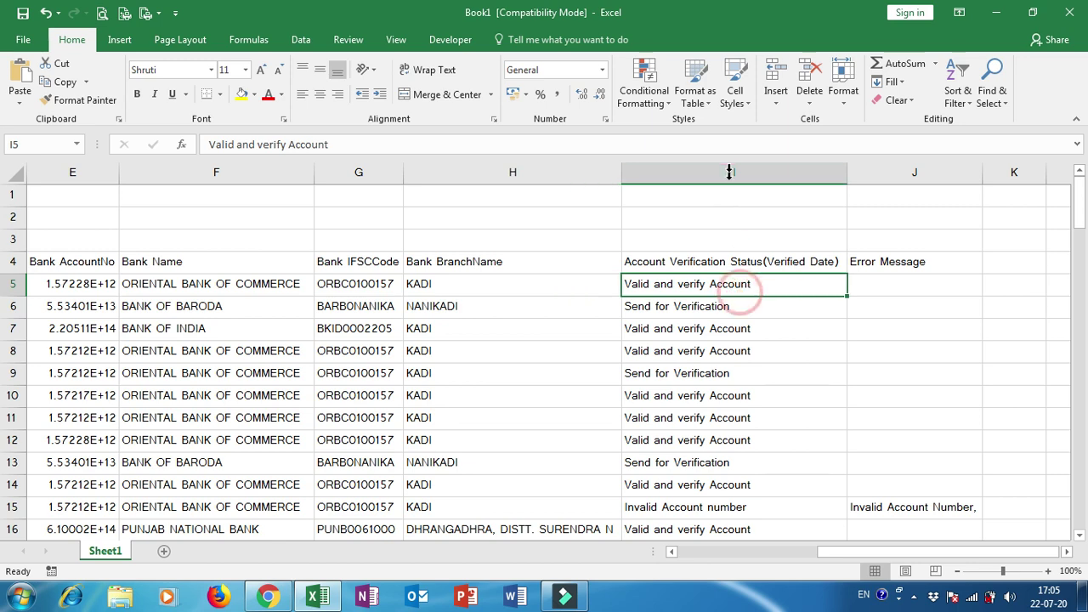
left_click(729, 170)
left_click_drag(813, 174, 910, 174)
right_click(915, 176)
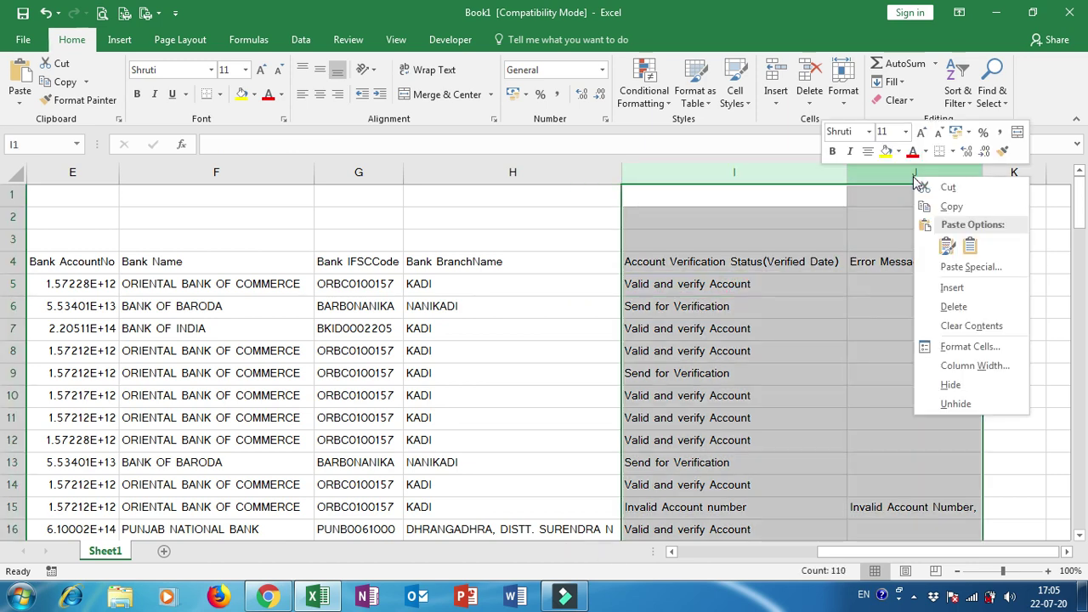
left_click(953, 310)
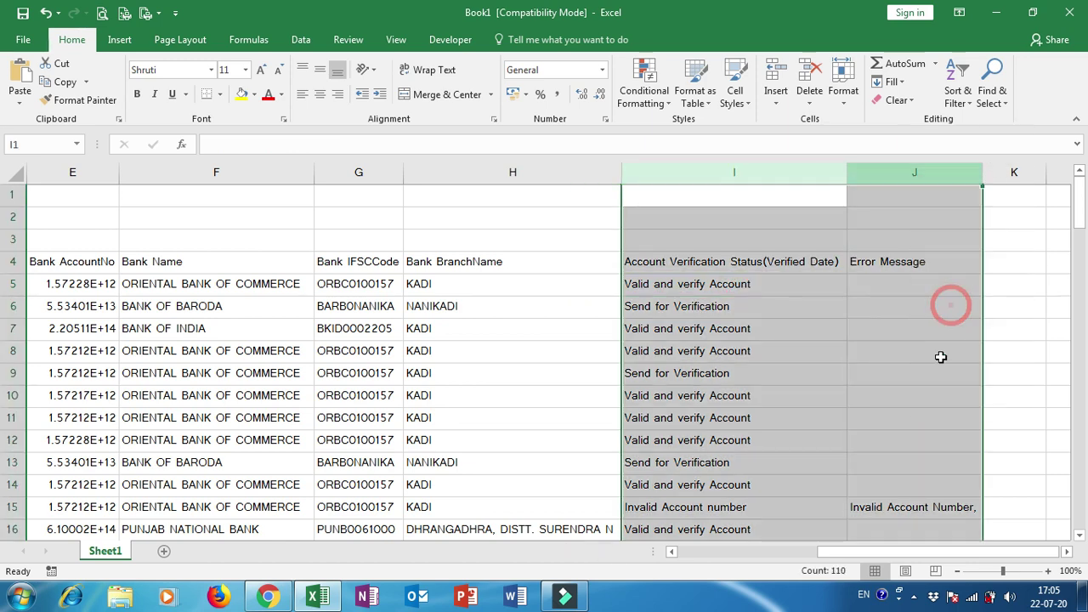
Widen the Bank AccountNo column in the student table.
left_click_drag(935, 552, 744, 566)
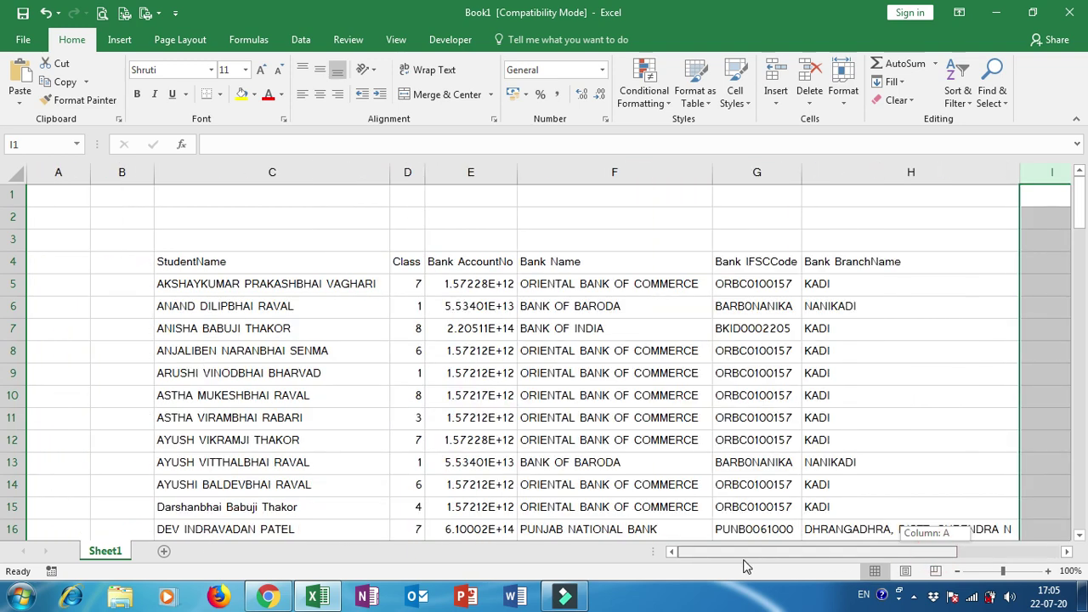
left_click(459, 354)
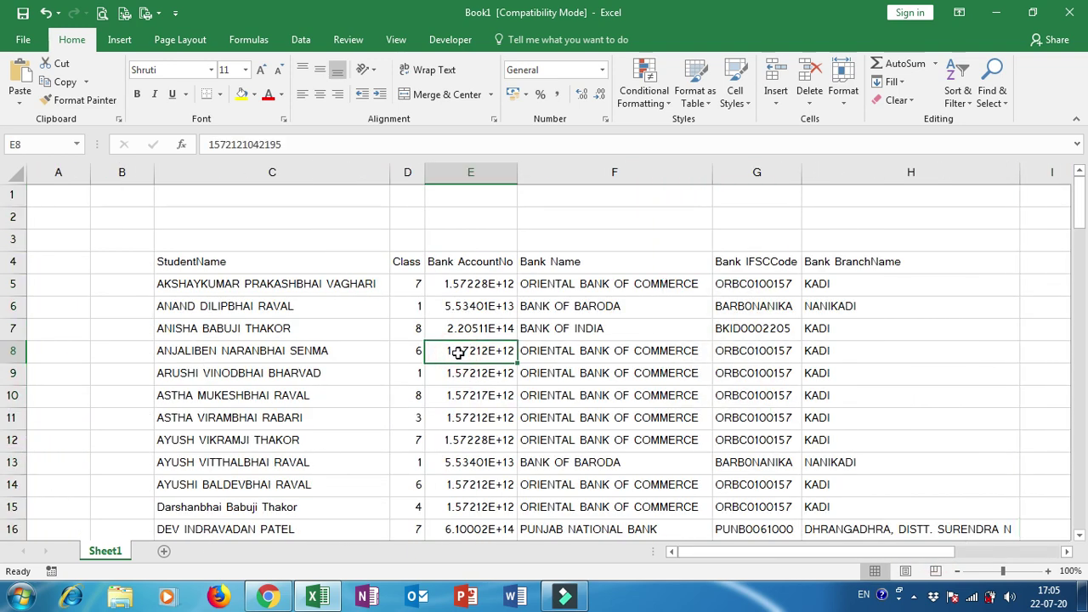
left_click_drag(517, 172, 578, 172)
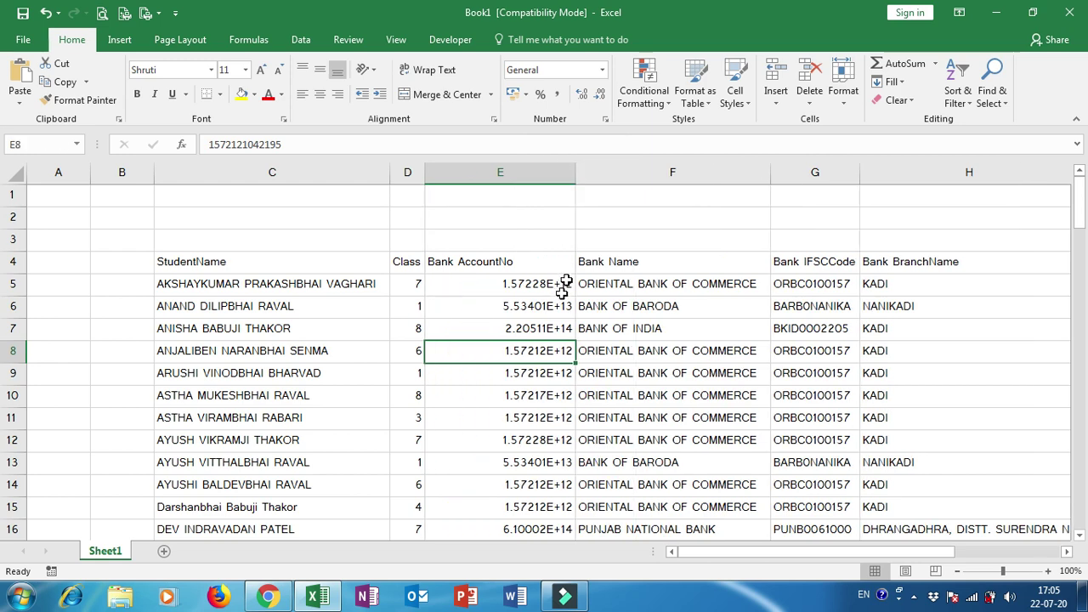
left_click(406, 284)
left_click_drag(226, 284, 246, 473)
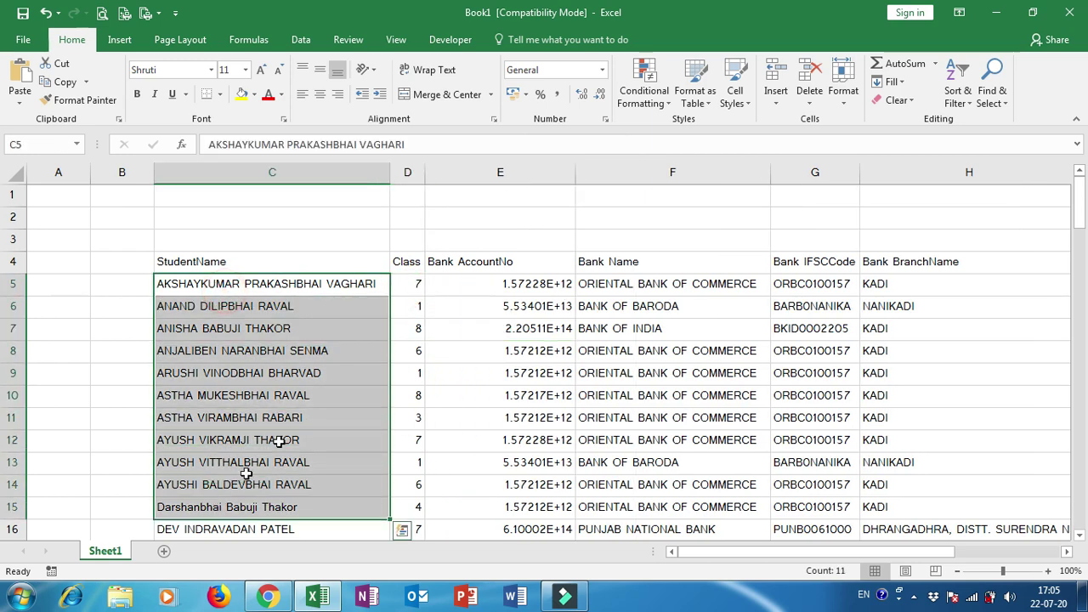
left_click(364, 348)
left_click(405, 285)
left_click_drag(405, 285, 403, 486)
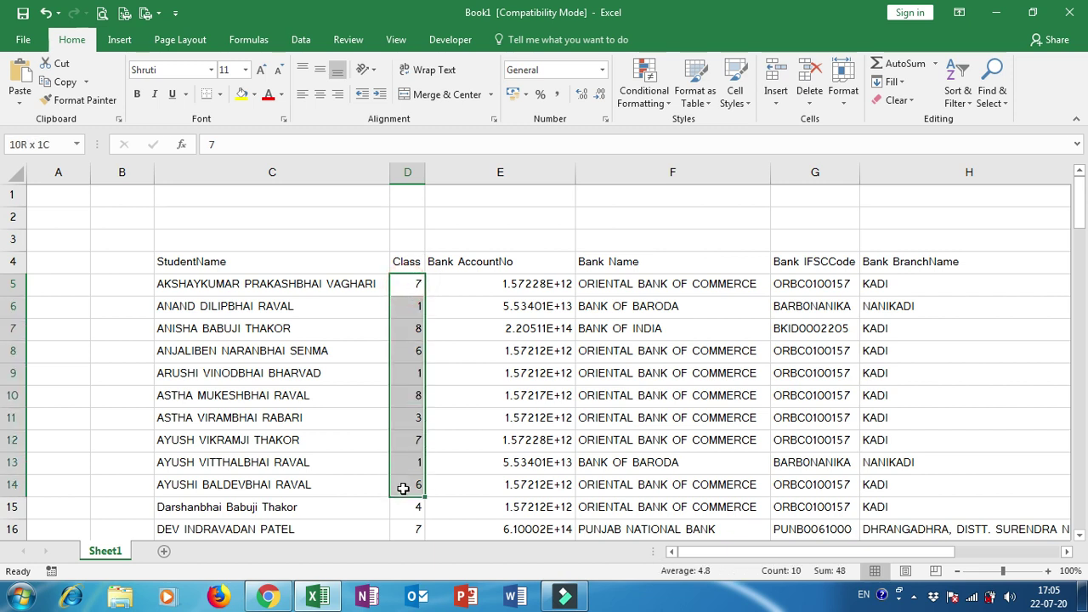
left_click(410, 304)
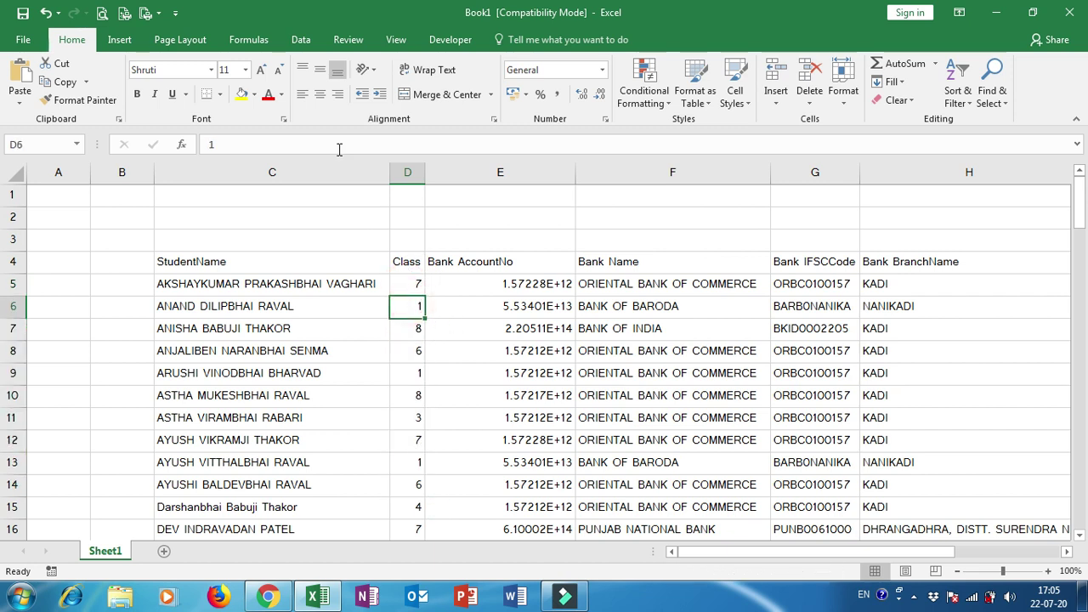
Sort the student table by Class on cell values, from smallest to largest.
left_click(300, 40)
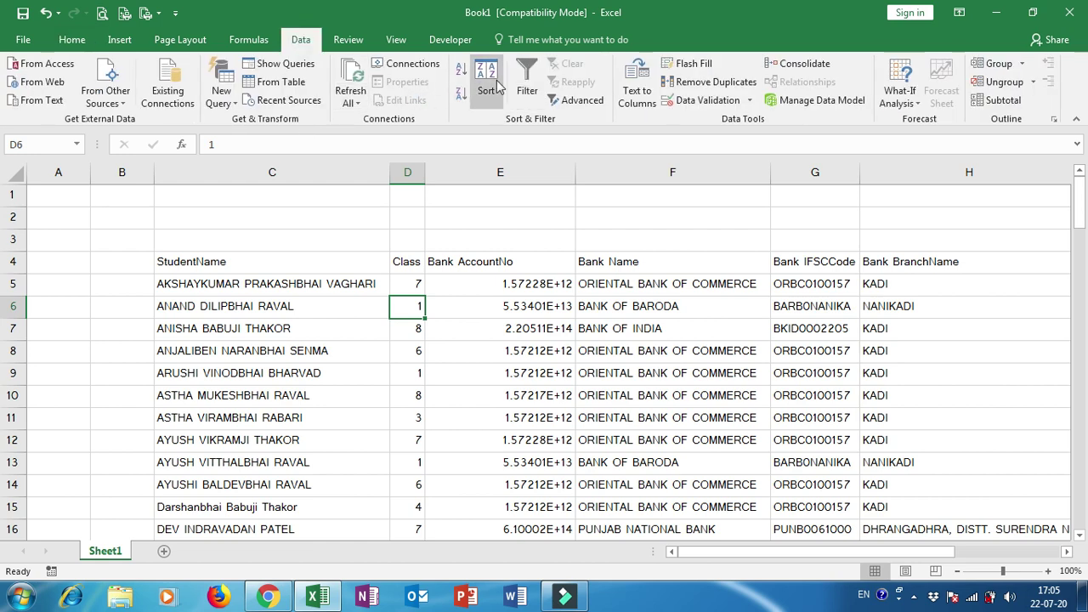
left_click(489, 82)
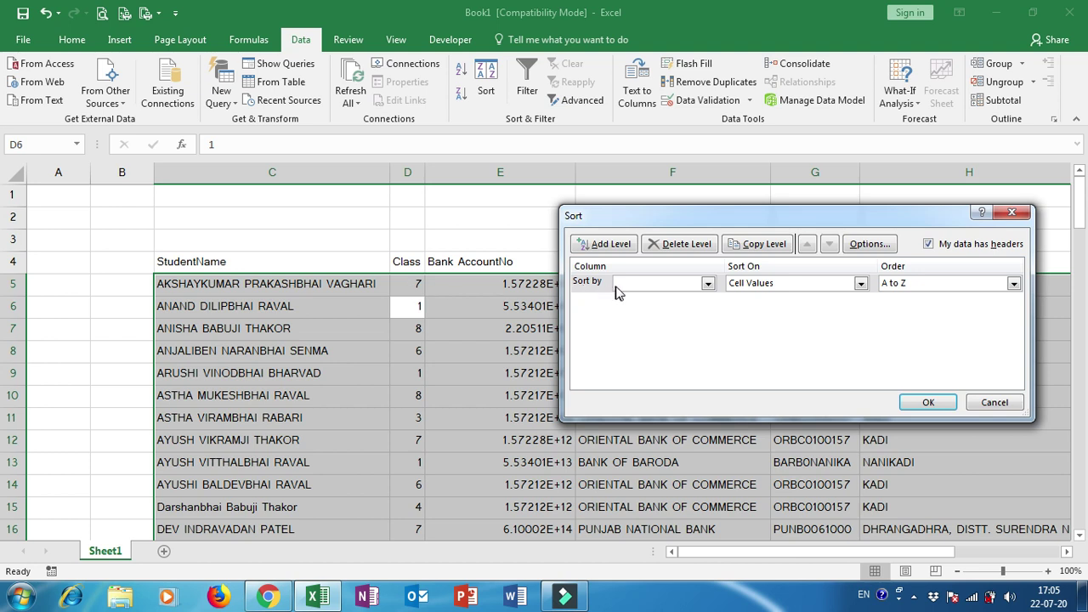
left_click(709, 283)
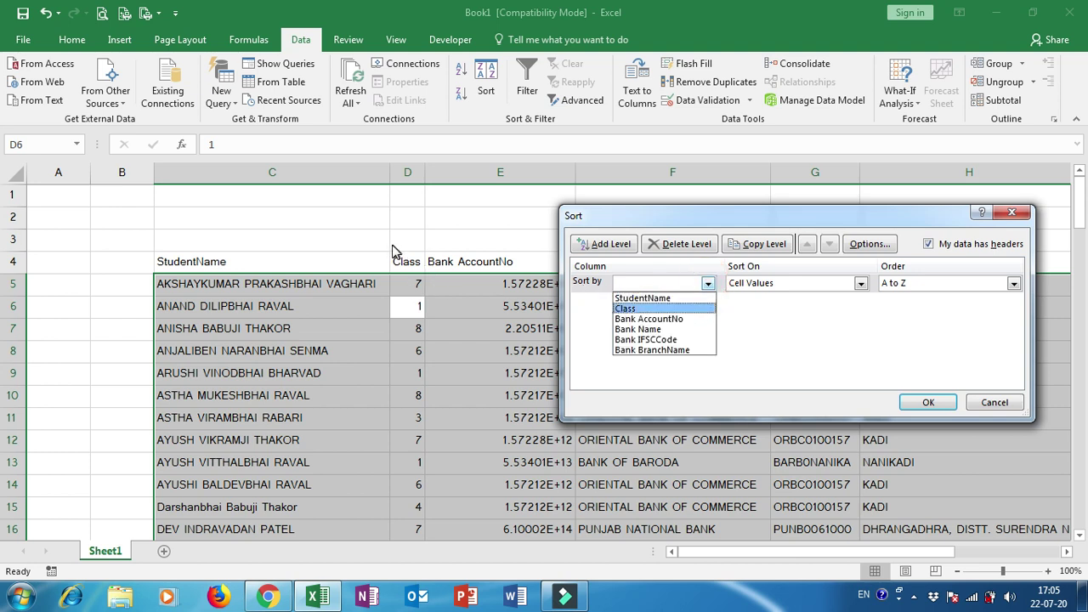
left_click(633, 308)
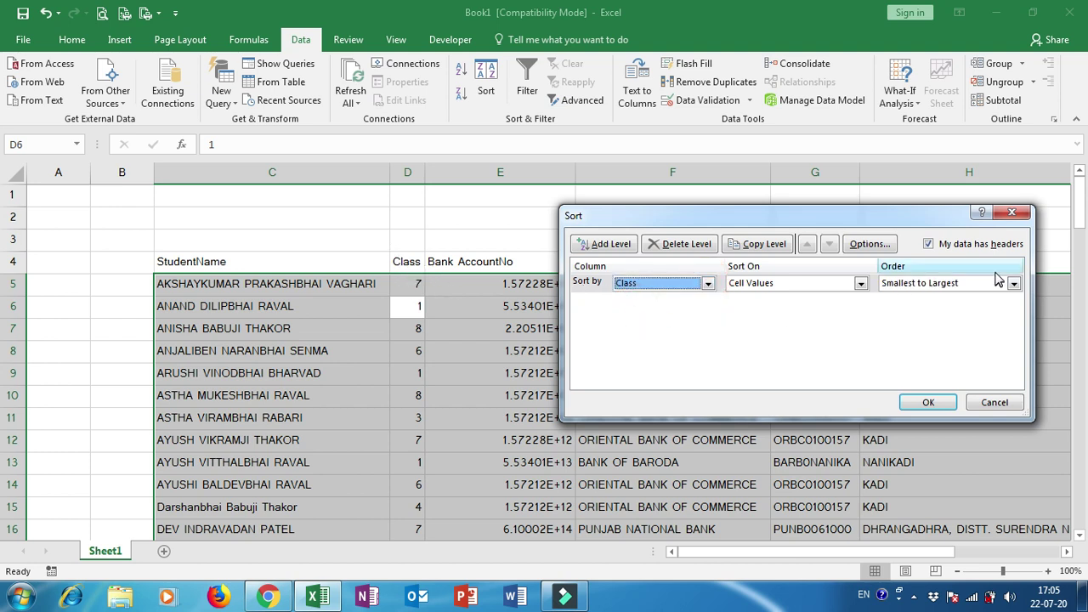
left_click(965, 287)
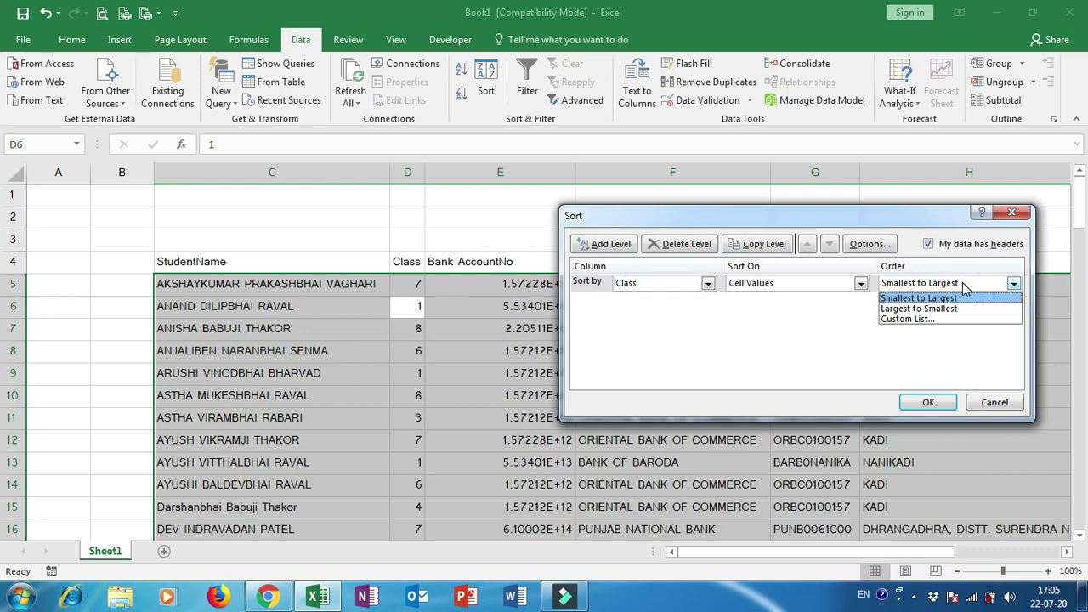
left_click(965, 291)
left_click(926, 402)
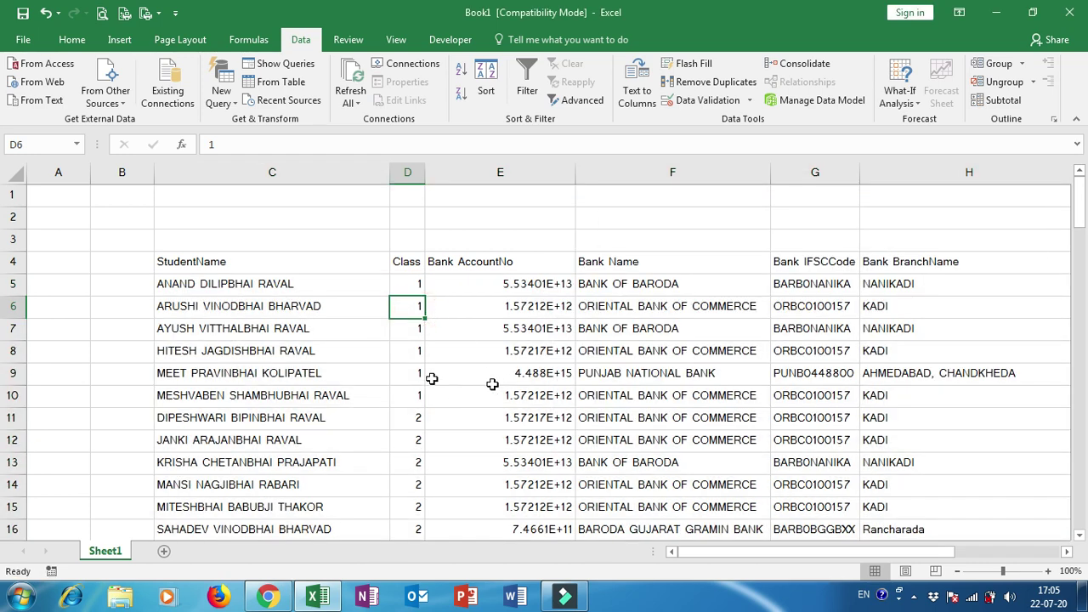
Examine the Class column to check how the student rows are grouped by class.
left_click(408, 283)
left_click(413, 393)
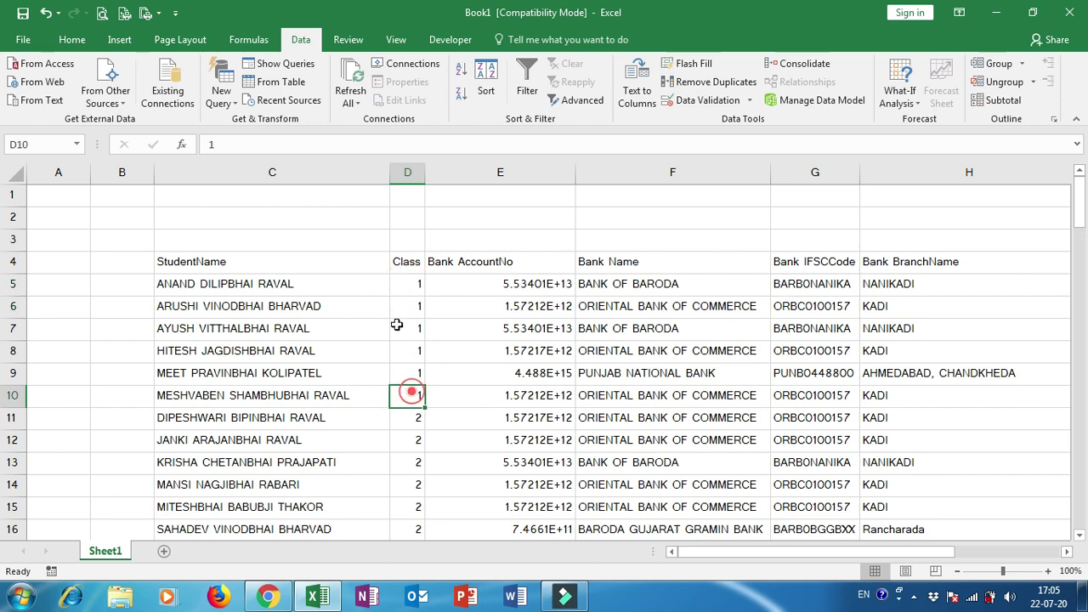
left_click_drag(408, 286, 413, 400)
left_click(410, 418)
left_click(409, 485)
scroll(495, 475, "down", 1)
scroll(324, 410, "up", 1)
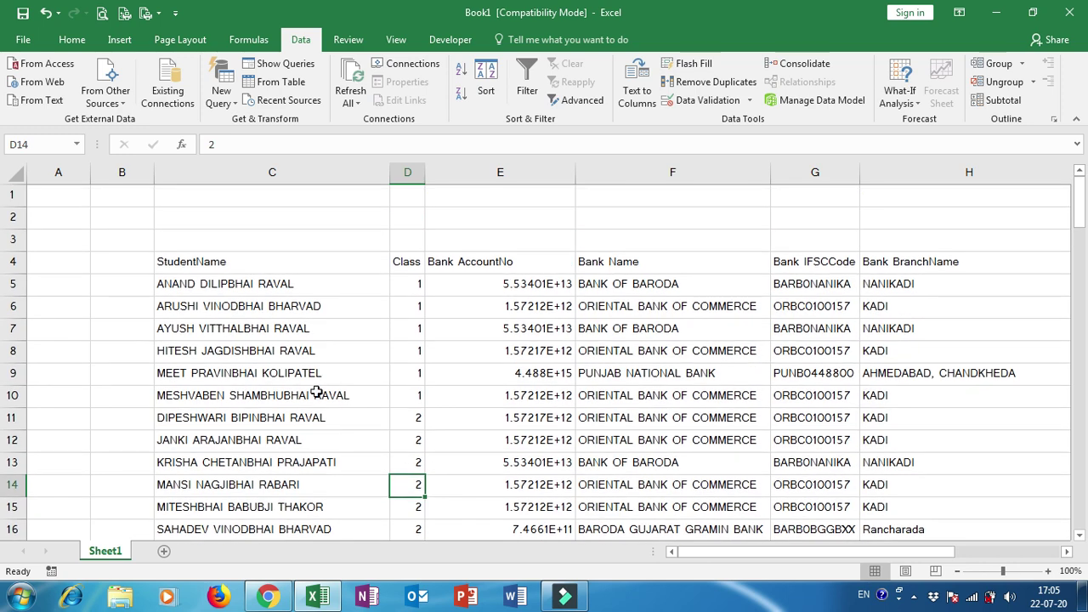
Add a NO column in column B and number the student rows serially from 1 down to row 100.
left_click(133, 261)
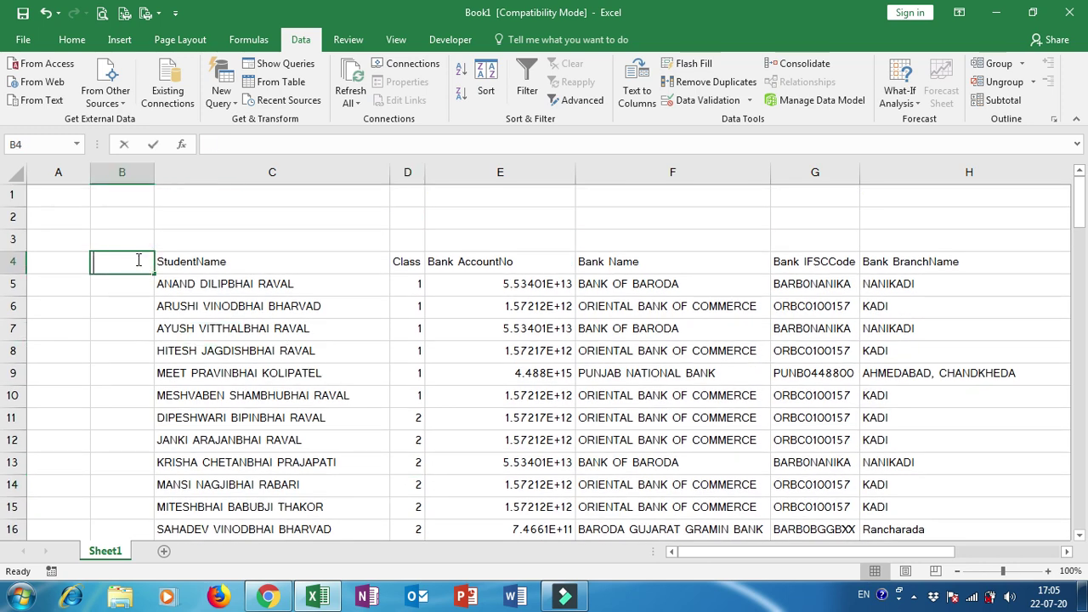
type("NO")
left_click(134, 284)
type("1")
key("Return")
type("2")
key("Return")
type("3")
key("Return")
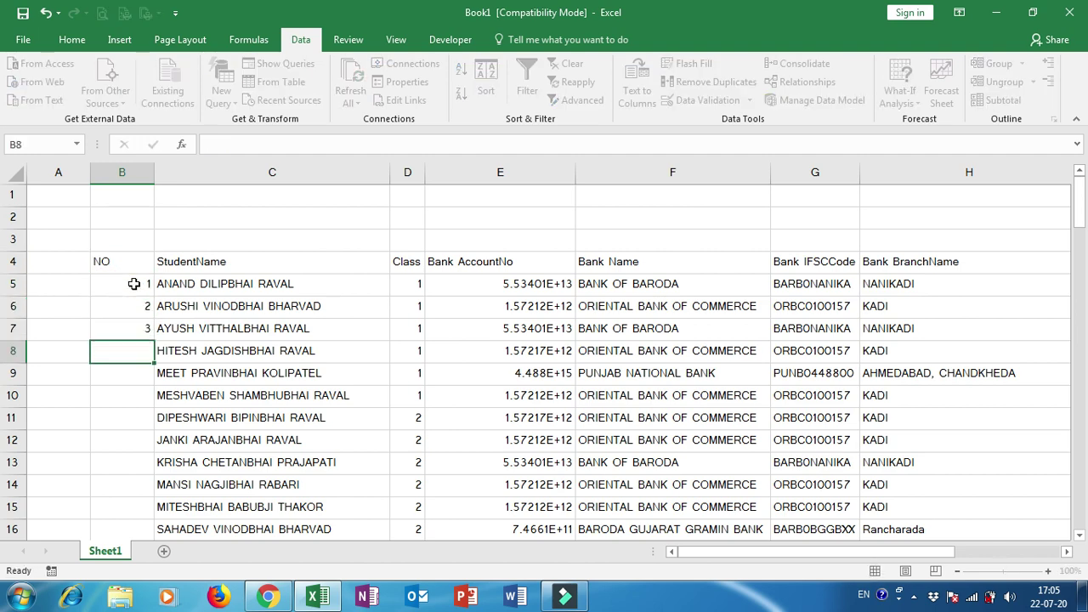
left_click_drag(147, 284, 156, 493)
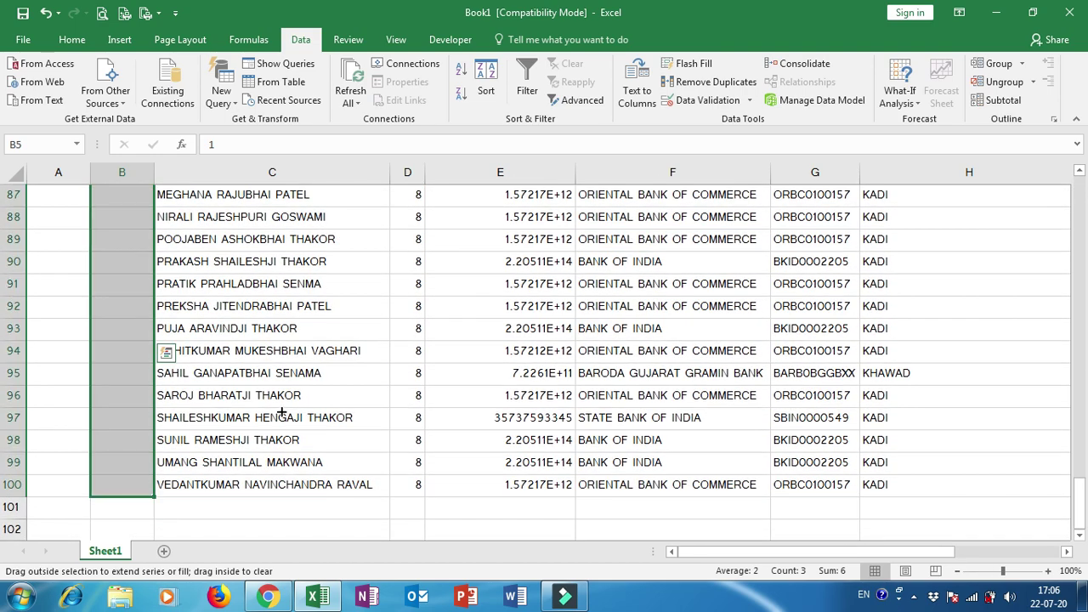
Apply All Borders to the whole student table, from the NO heading in B4 to H100.
scroll(282, 412, "up", 6)
scroll(281, 412, "up", 17)
scroll(282, 413, "up", 6)
left_click_drag(131, 267, 1002, 282)
left_click_drag(1075, 271, 798, 608)
left_click_drag(799, 609, 815, 490)
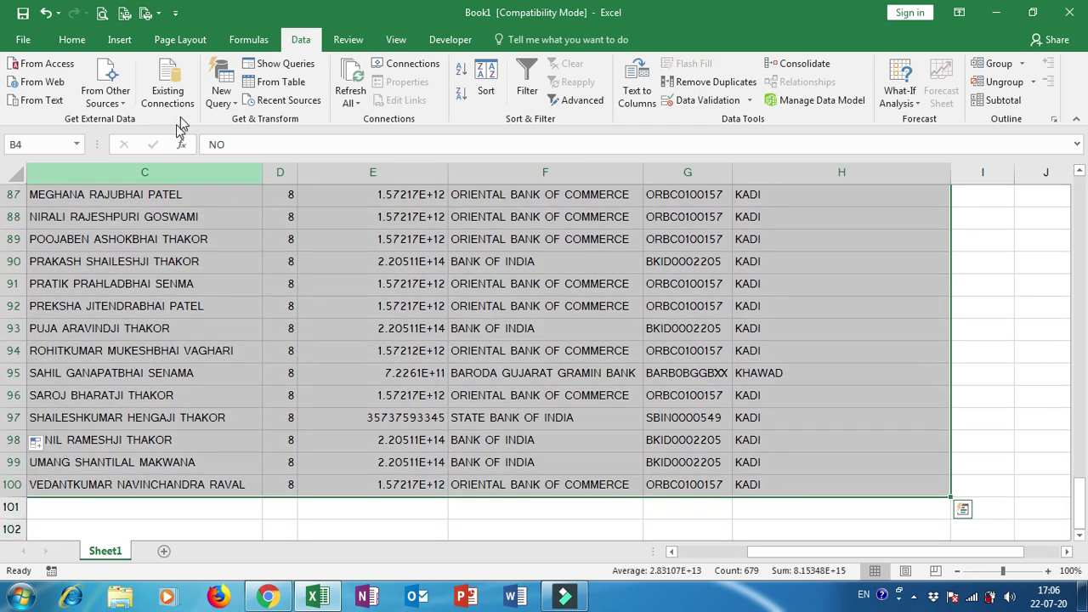
left_click(82, 39)
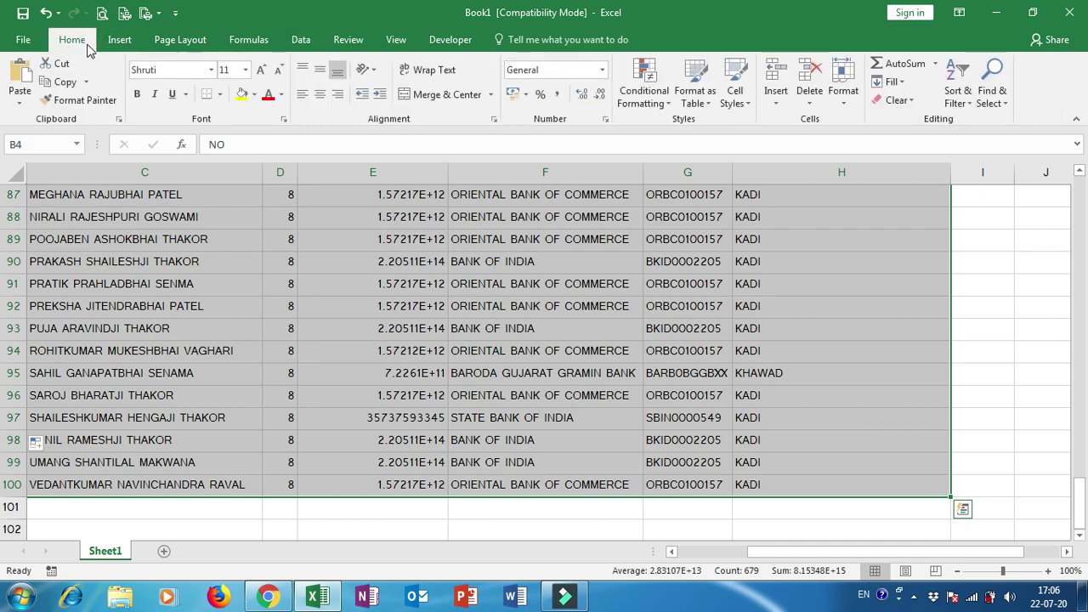
left_click(221, 100)
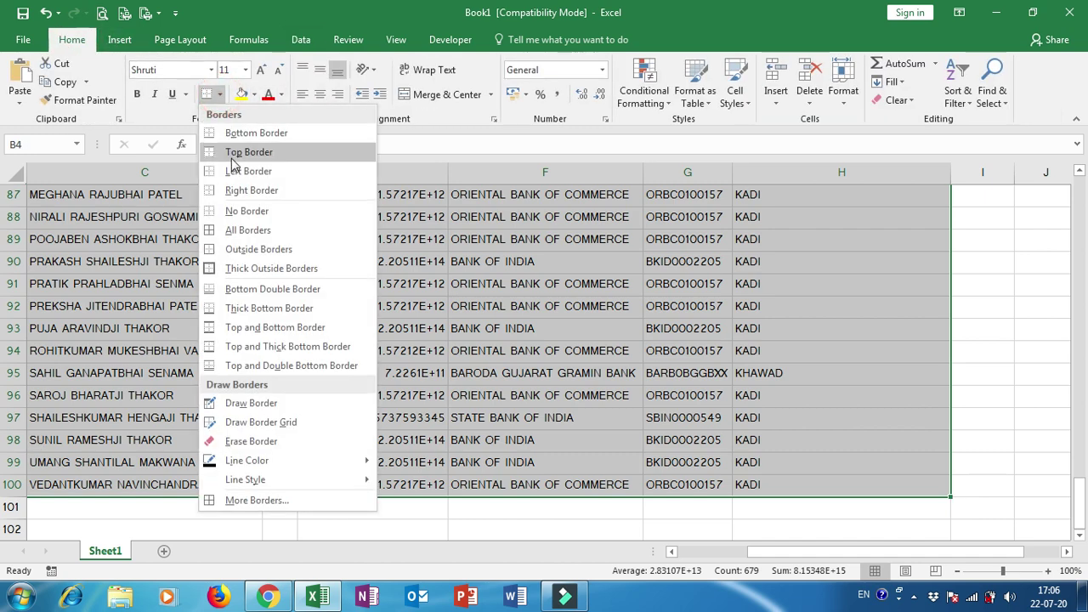
left_click(226, 229)
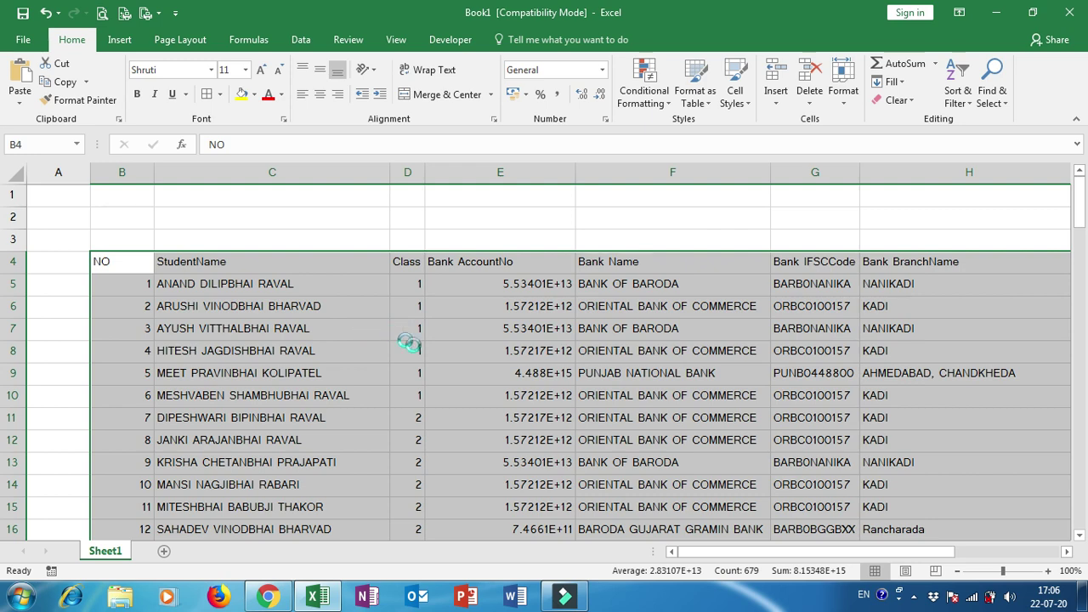
Narrow the NO column and the Bank BranchName column of the student table.
left_click(162, 290)
left_click_drag(154, 173, 131, 172)
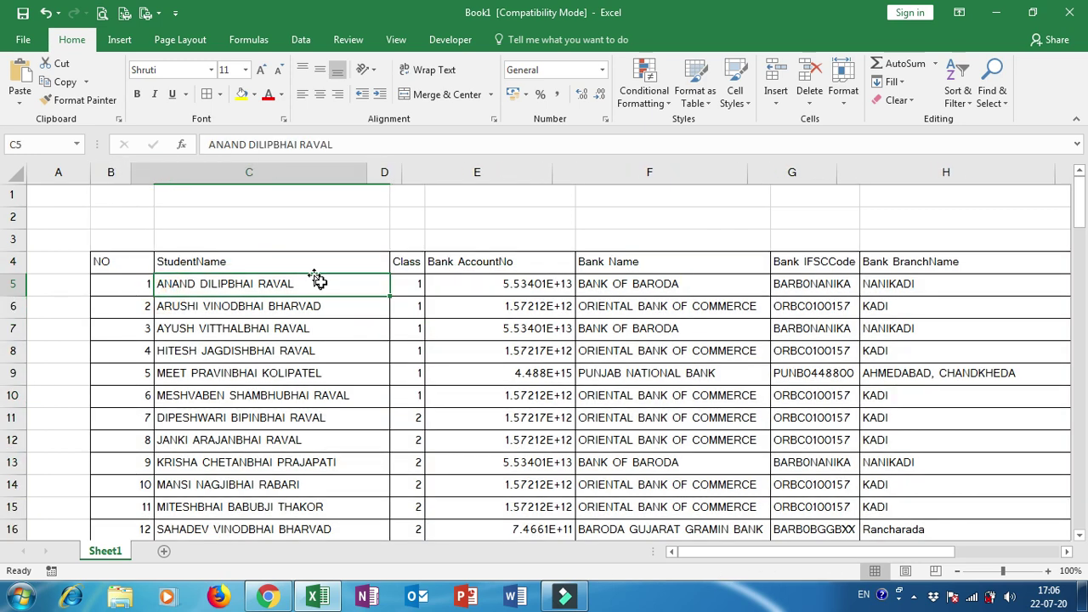
left_click(315, 290)
left_click(452, 304)
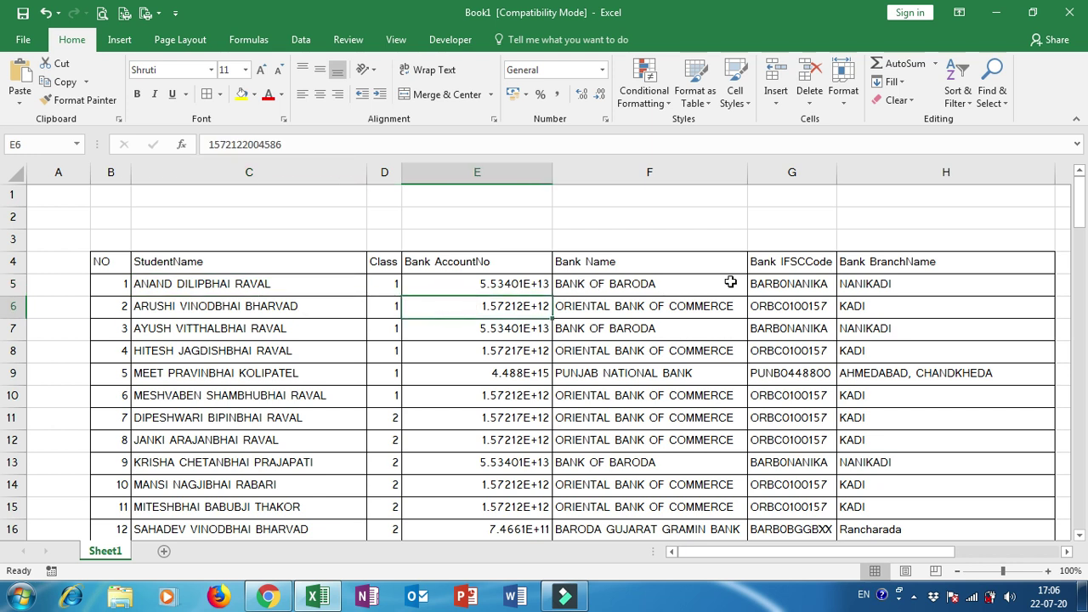
left_click(780, 269)
left_click_drag(1055, 172, 950, 191)
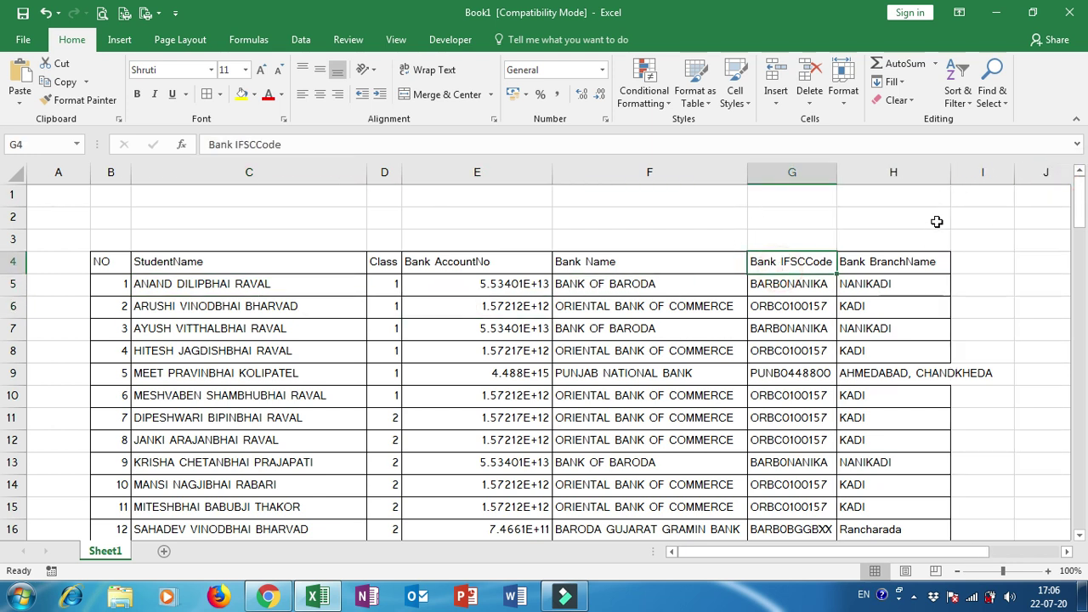
left_click(889, 369)
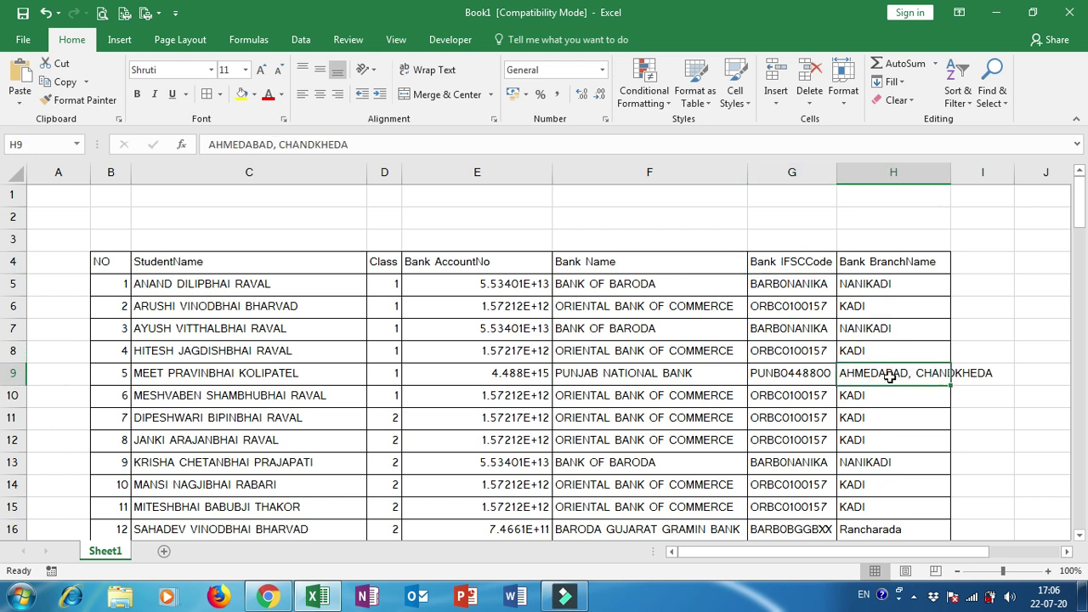
left_click(918, 373)
left_click(440, 280)
left_click_drag(446, 278, 440, 484)
left_click_drag(458, 281, 469, 515)
scroll(522, 390, "up", 7)
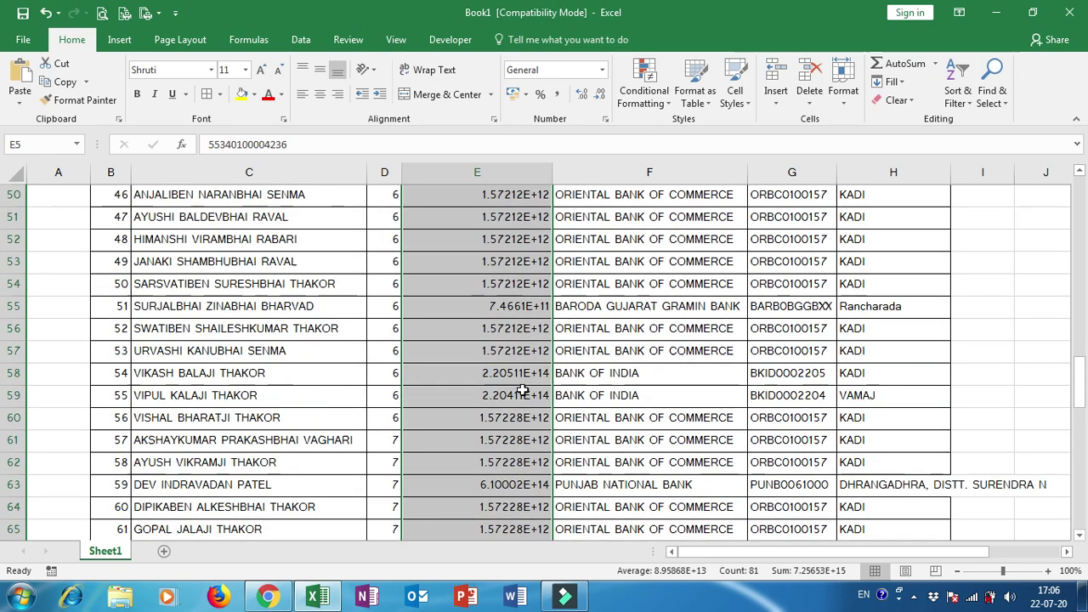
scroll(522, 390, "up", 16)
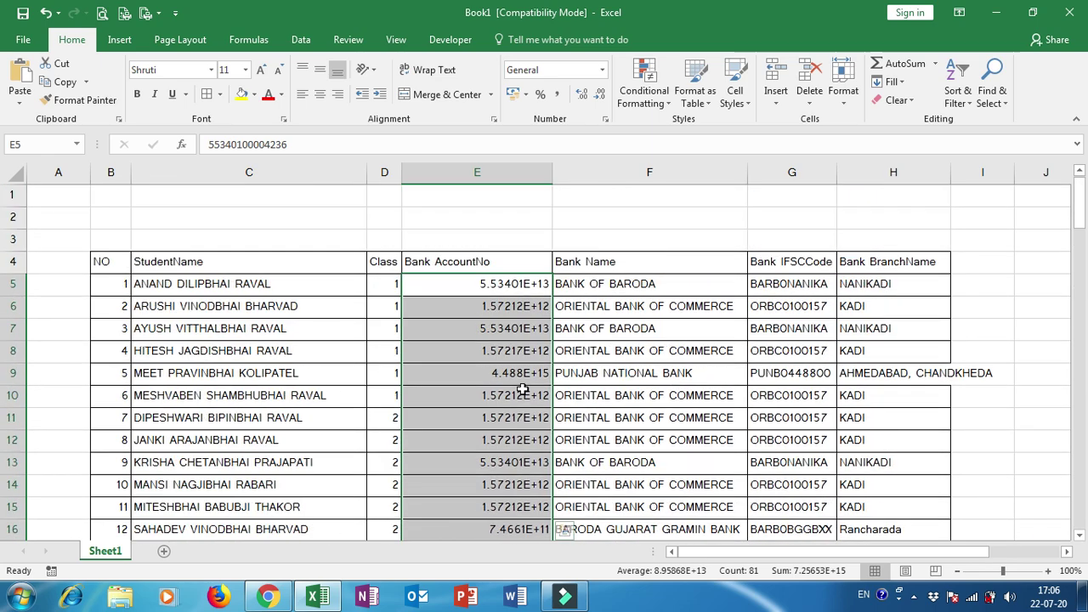
Format the bank account numbers in E5:E100 as Text and right-align them.
left_click(492, 287)
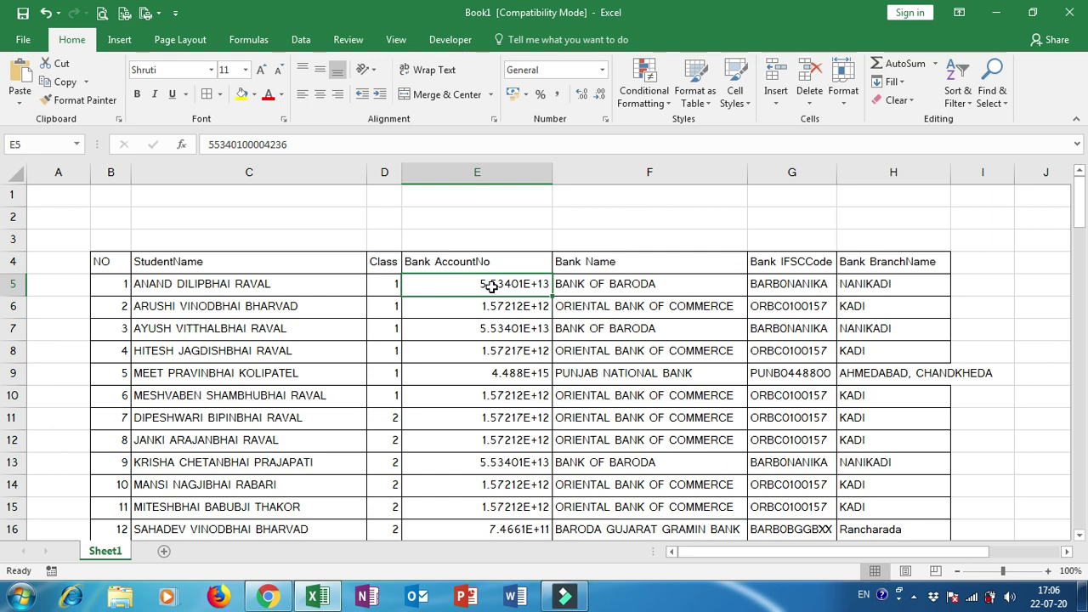
key("ctrl+shift+Down")
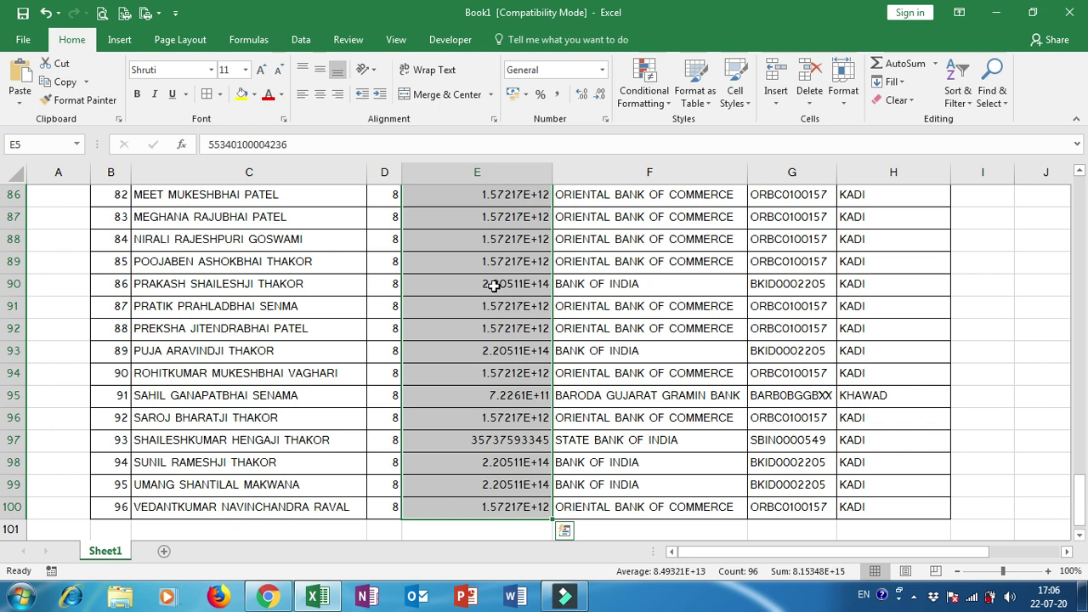
right_click(494, 286)
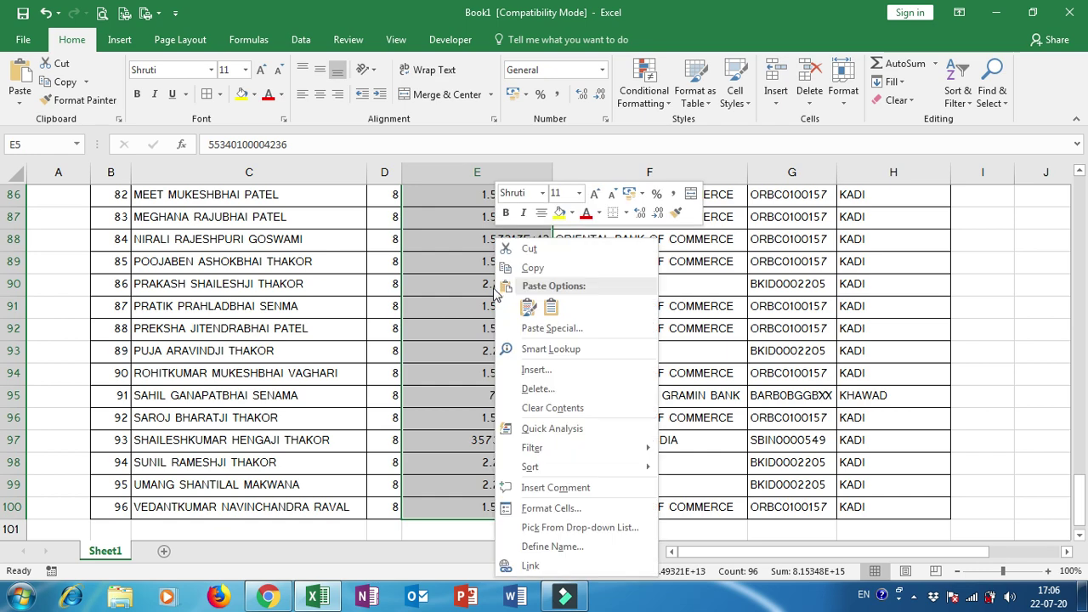
left_click(579, 510)
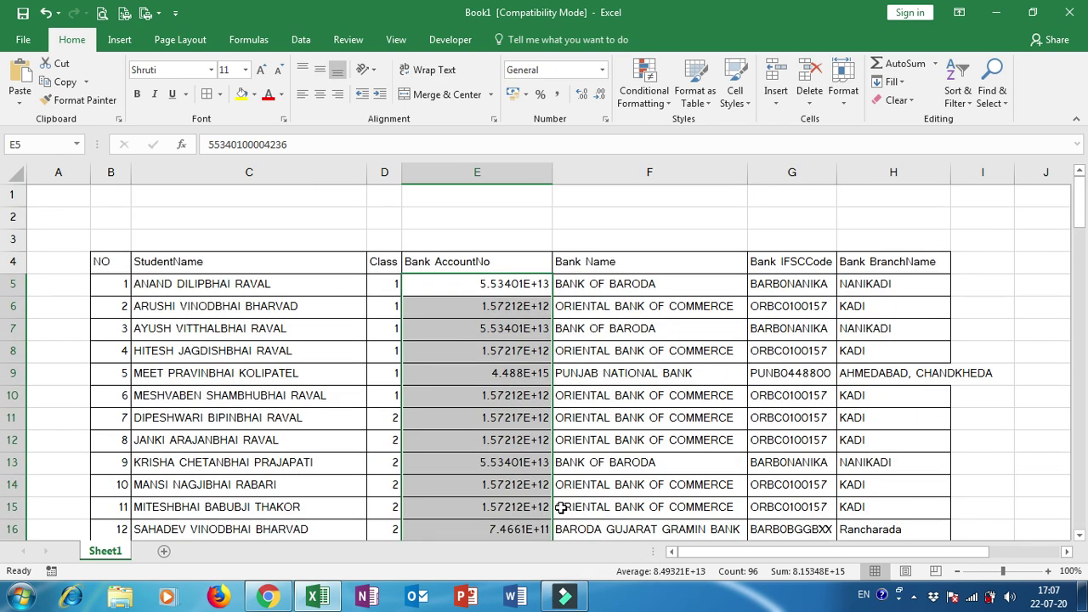
left_click(396, 374)
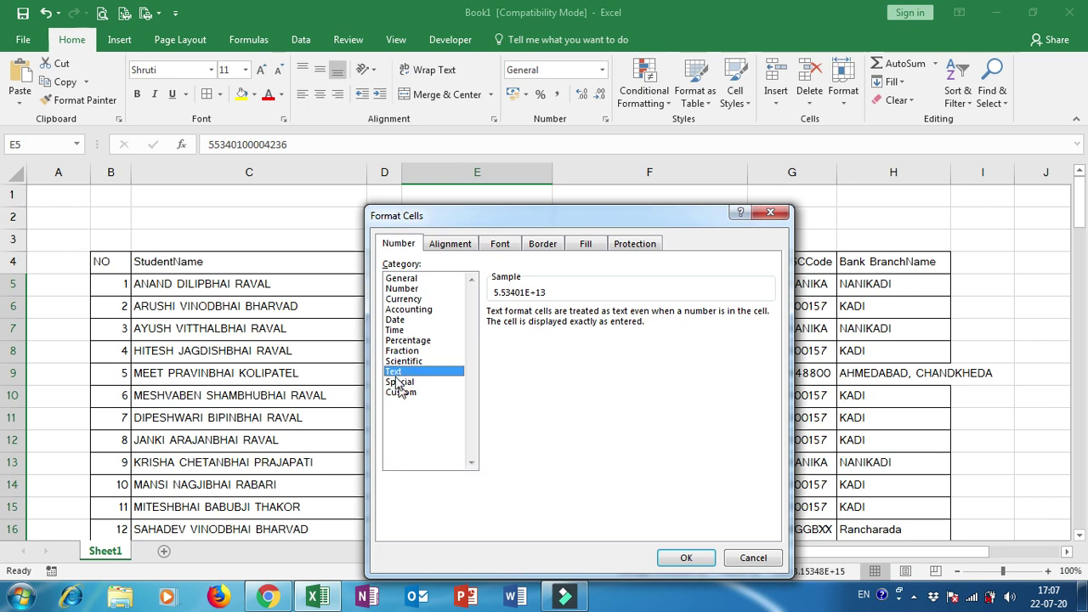
left_click(686, 557)
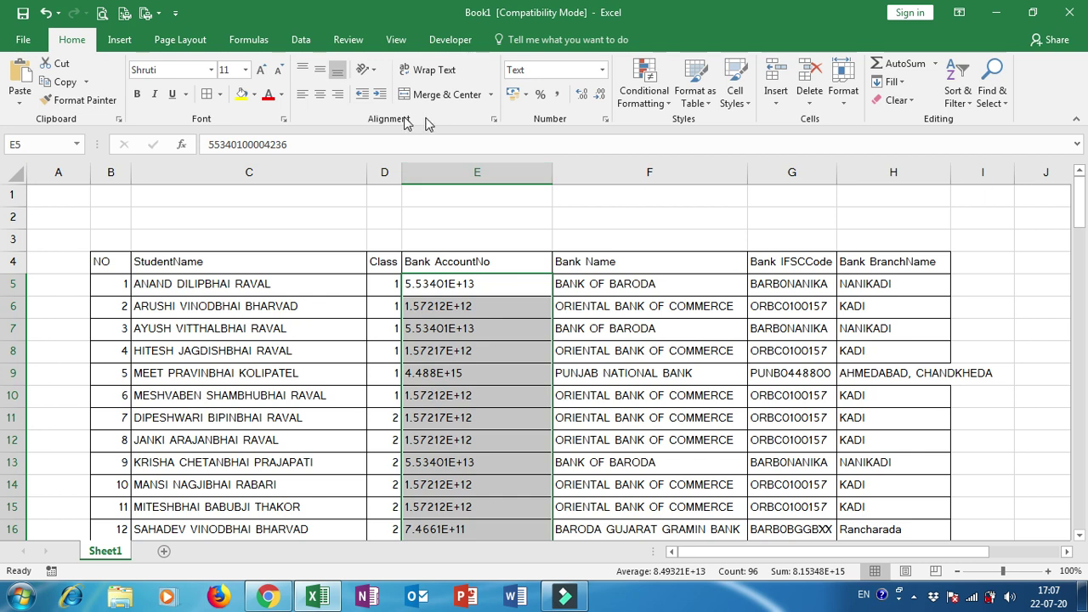
left_click(338, 93)
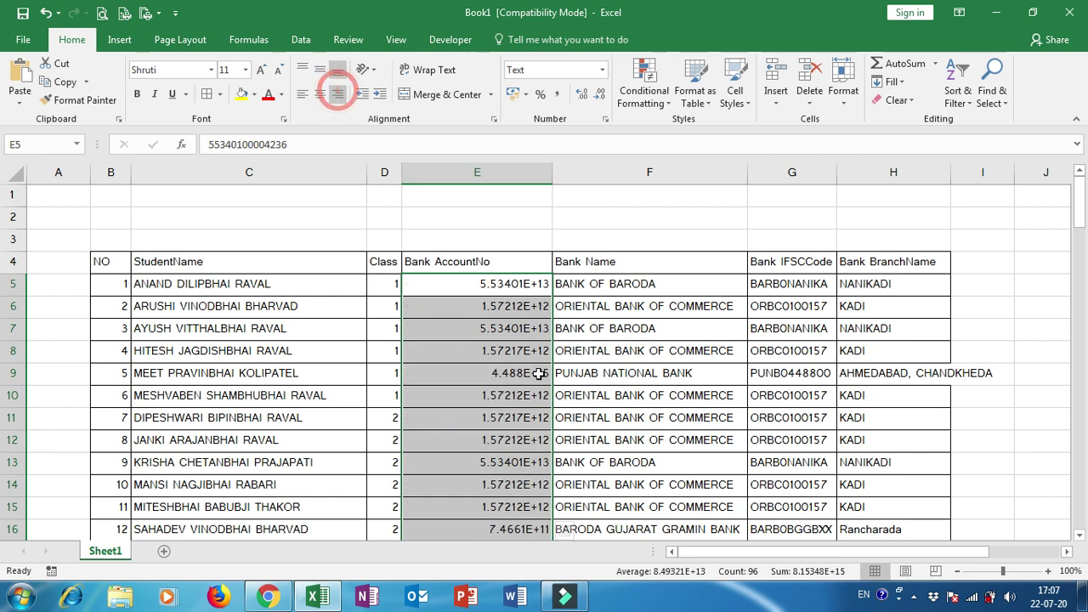
Re-enter each bank account number from E5 down to E100 so that it is stored as text with all digits.
left_click(485, 282)
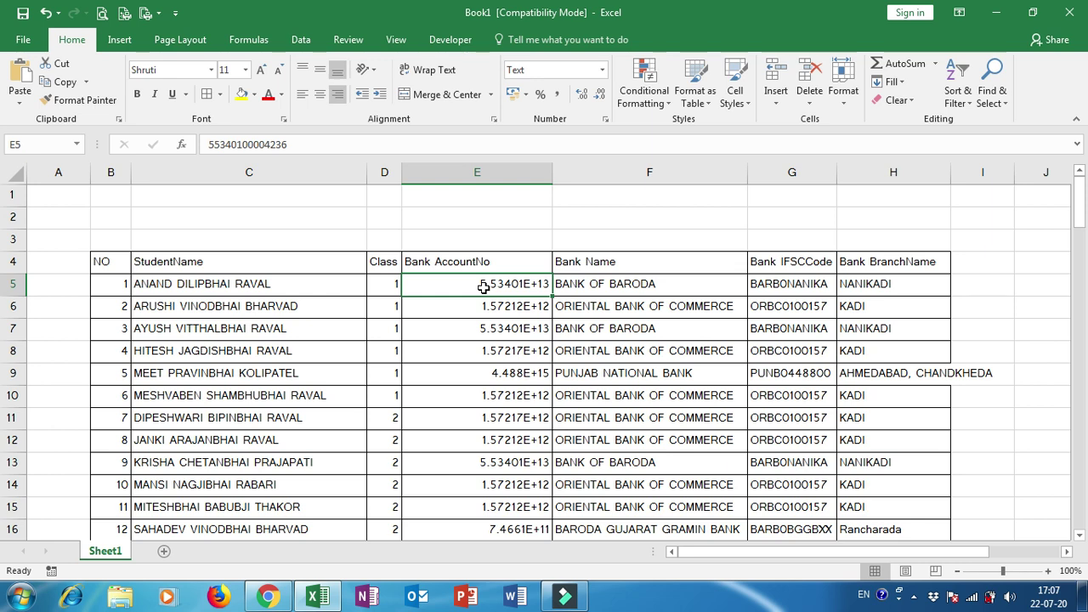
double_click(483, 287)
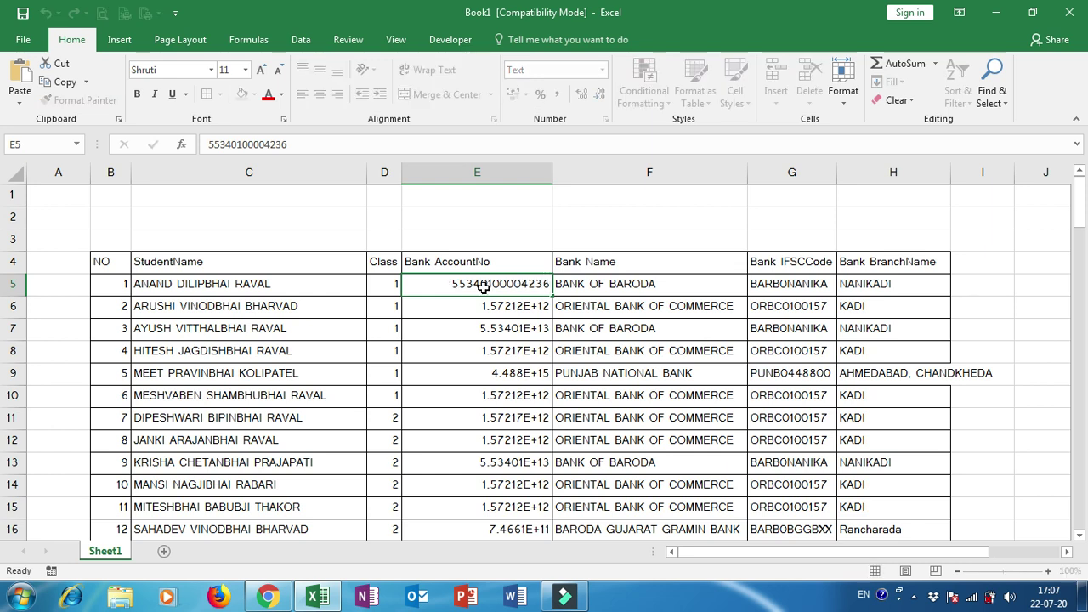
key("Return")
key("F2")
key("Return")
key("F2")
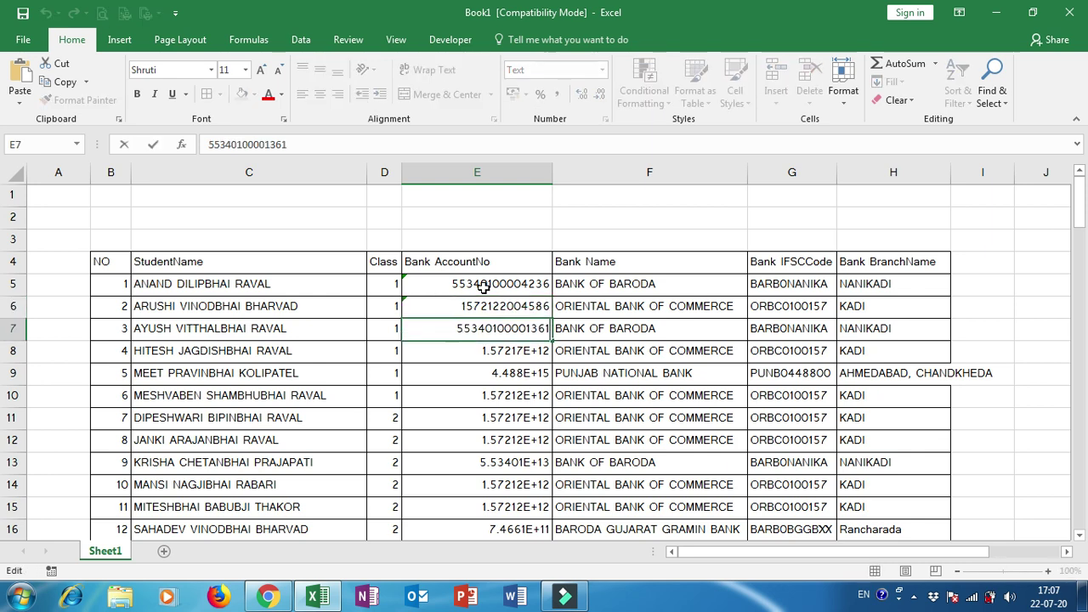
key("Return")
key("F2")
key("Return")
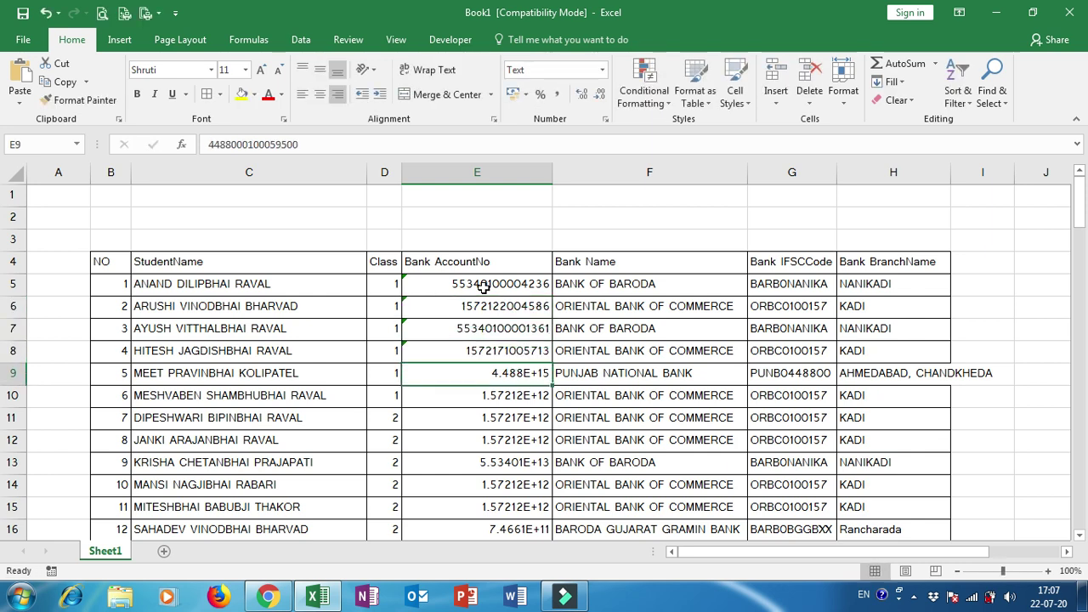
key("F2")
key("Return")
key("F2")
key("Return")
key("F2")
key("Return")
key("F2")
key("Return")
key("F2")
key("Return")
key("F2")
key("Return")
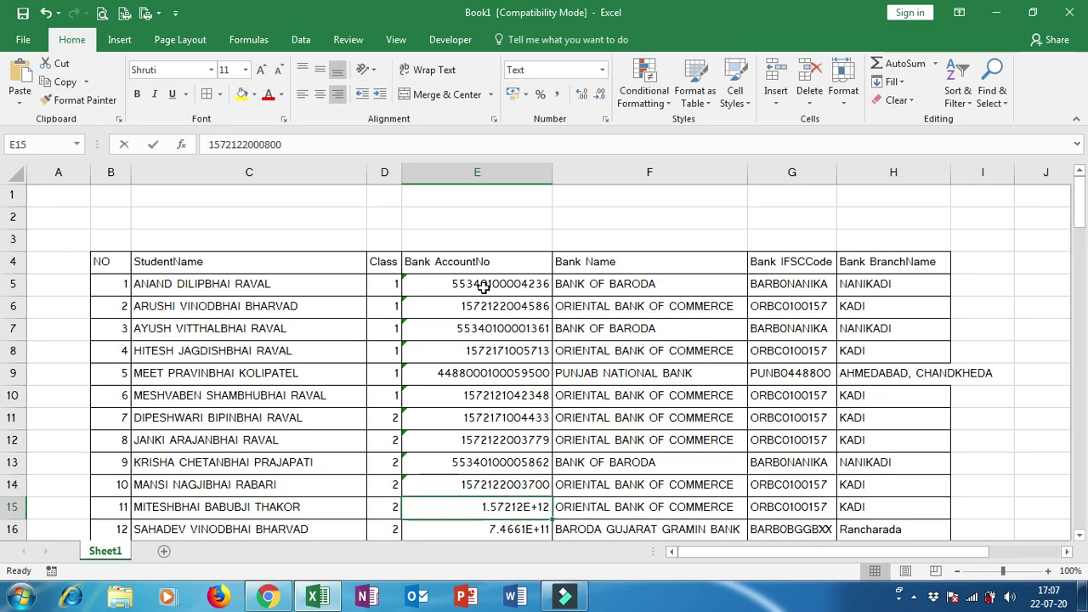
key("F2")
key("Return")
key("F2")
key("Return")
key("F2")
key("Return")
key("F2")
key("Return")
key("F2")
key("Return")
key("F2")
key("Return")
key("F2")
key("Return")
key("F2")
key("Return")
key("F2")
key("Return")
key("F2")
key("F2")
key("Return")
key("F2")
key("Return")
key("F2")
key("Return")
key("F2")
key("Return")
key("F2")
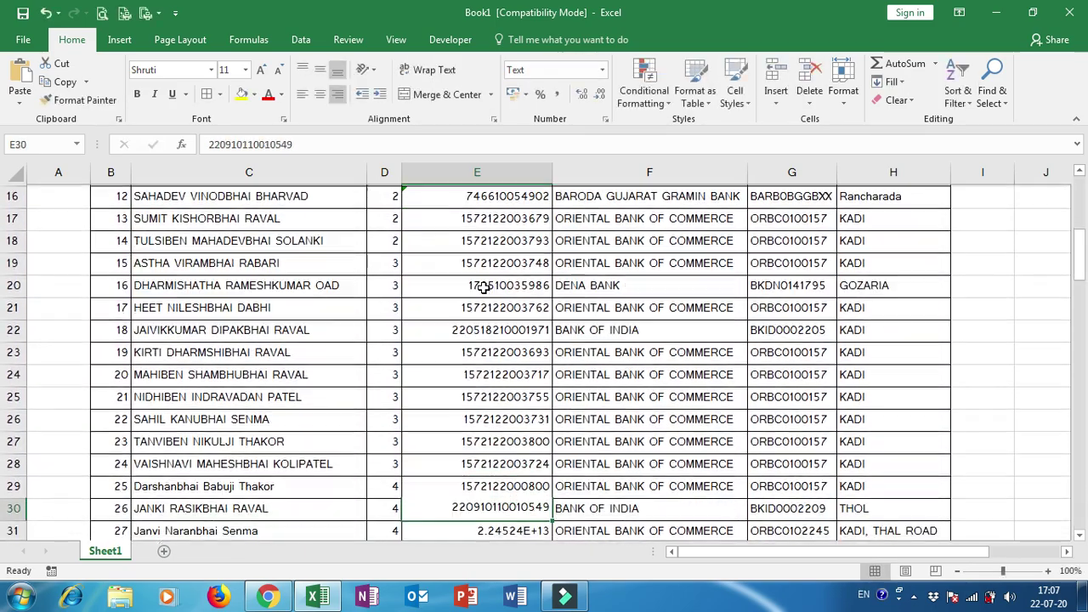
key("Return")
key("F2")
key("Return")
key("F2")
key("Return")
key("F2")
key("Return")
key("F2")
key("Return")
key("F2")
key("Return")
key("F2")
key("Return")
key("F2")
key("Return")
key("F2")
key("Return")
key("F2")
key("Return")
key("F2")
key("Return")
key("F2")
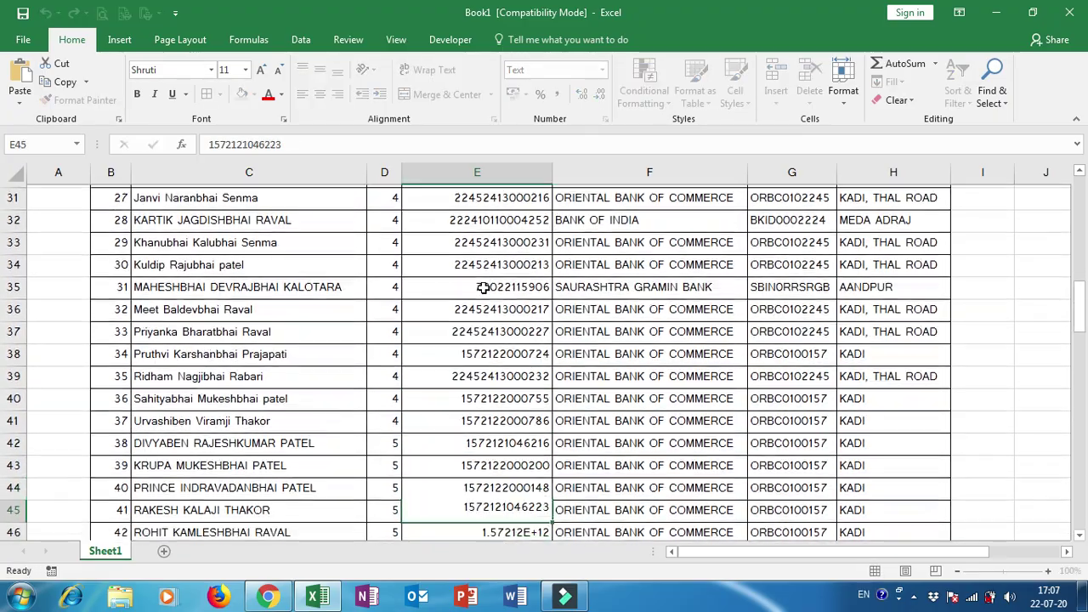
key("Return")
key("F2")
key("Return")
key("F2")
key("Return")
key("F2")
key("Return")
key("F2")
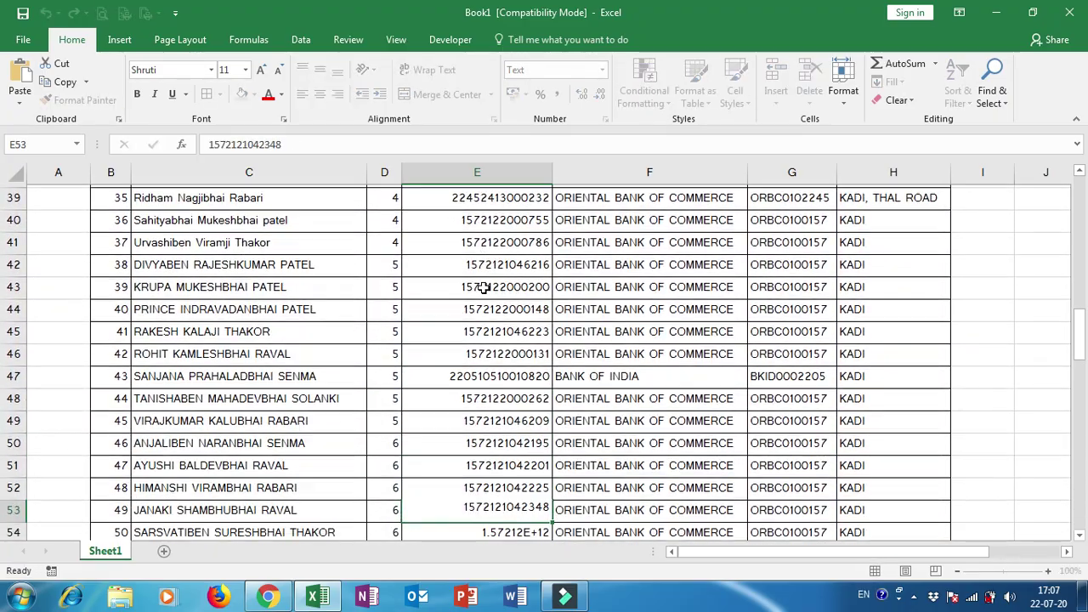
key("Return")
key("F2")
key("Return")
key("F2")
key("Return")
key("F2")
key("Return")
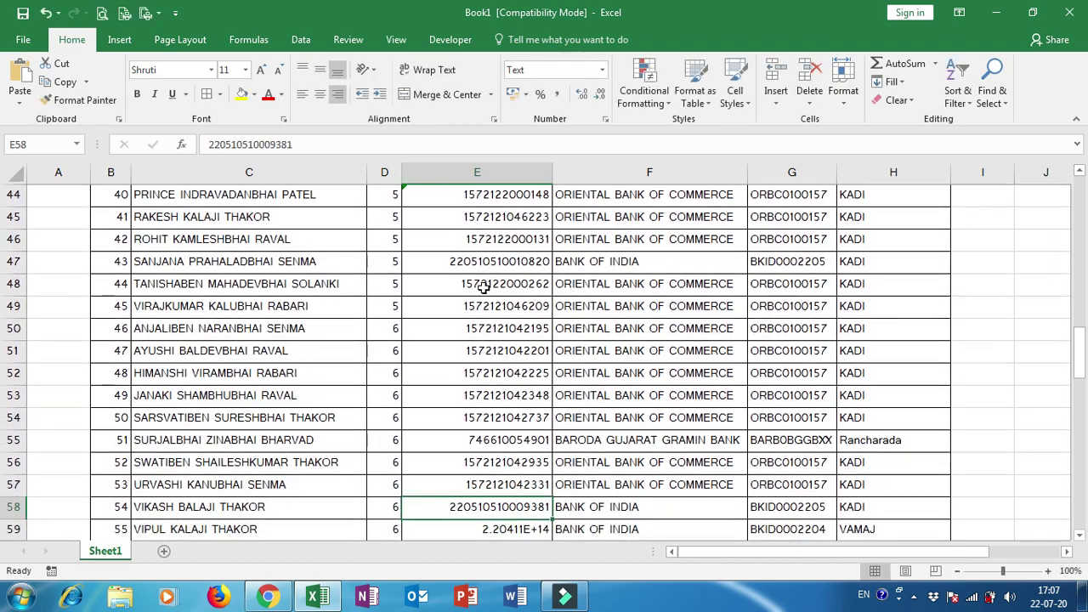
key("Return")
key("F2")
key("Return")
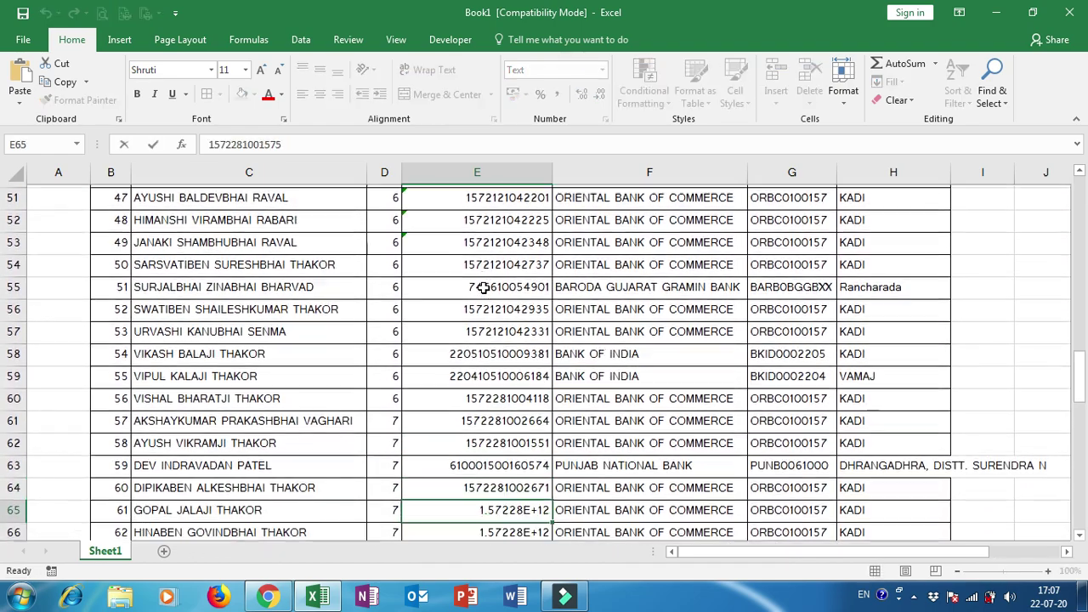
key("Return")
key("F2")
key("Return")
key("F2")
key("Return")
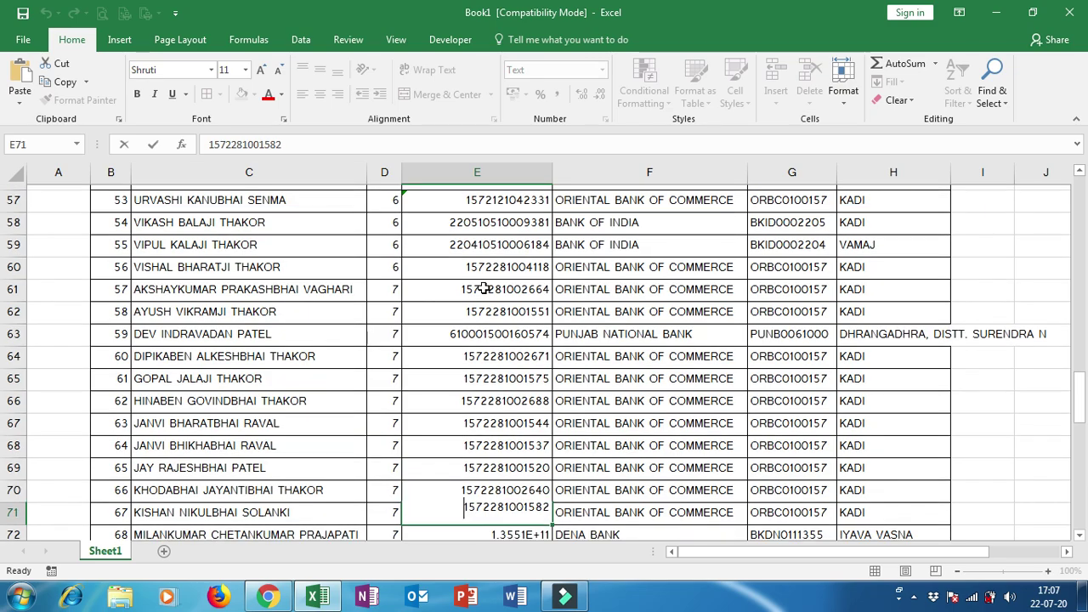
key("Return")
key("F2")
key("Return")
key("F2")
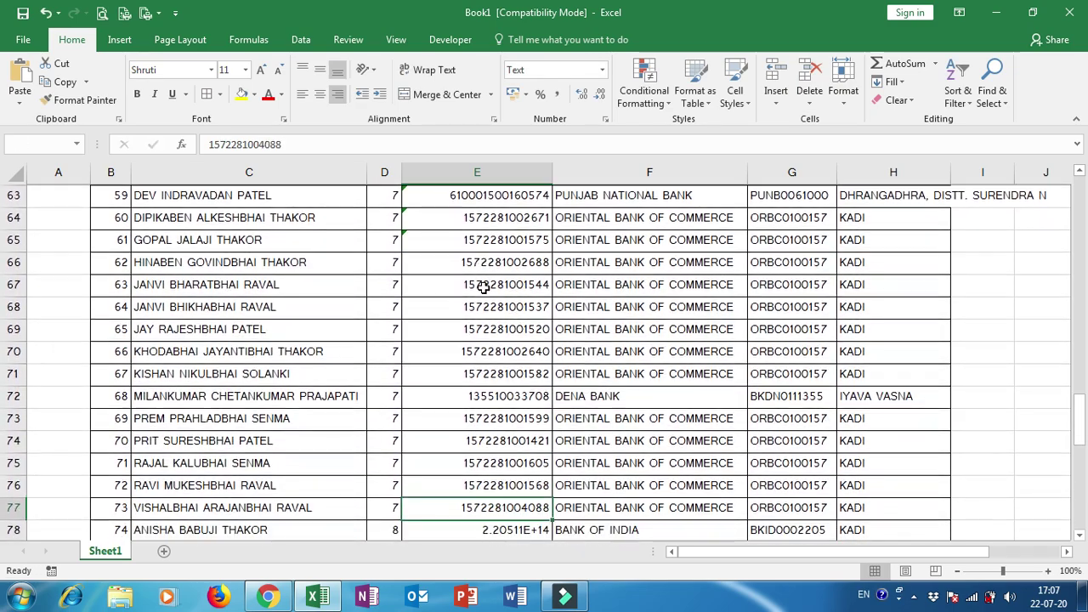
key("Return")
key("F2")
key("Return")
key("F2")
key("Return")
key("F2")
key("Return")
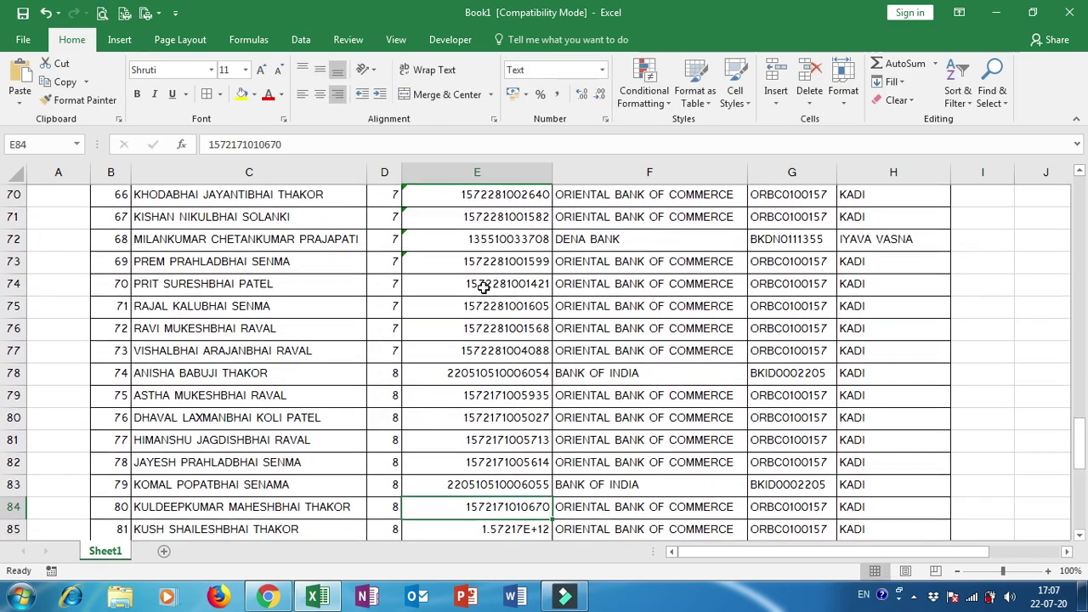
key("Return")
key("F2")
key("Return")
key("F2")
key("Return")
key("F2")
key("Return")
key("F2")
key("Return")
key("F2")
key("Return")
key("F2")
key("Return")
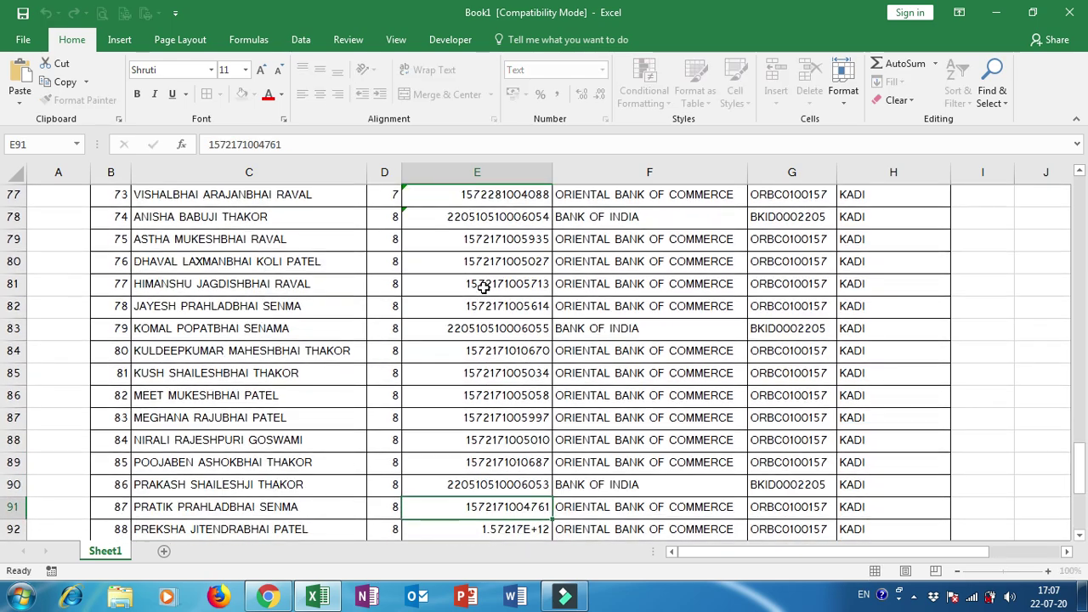
key("F2")
key("Return")
key("F2")
key("Return")
key("F2")
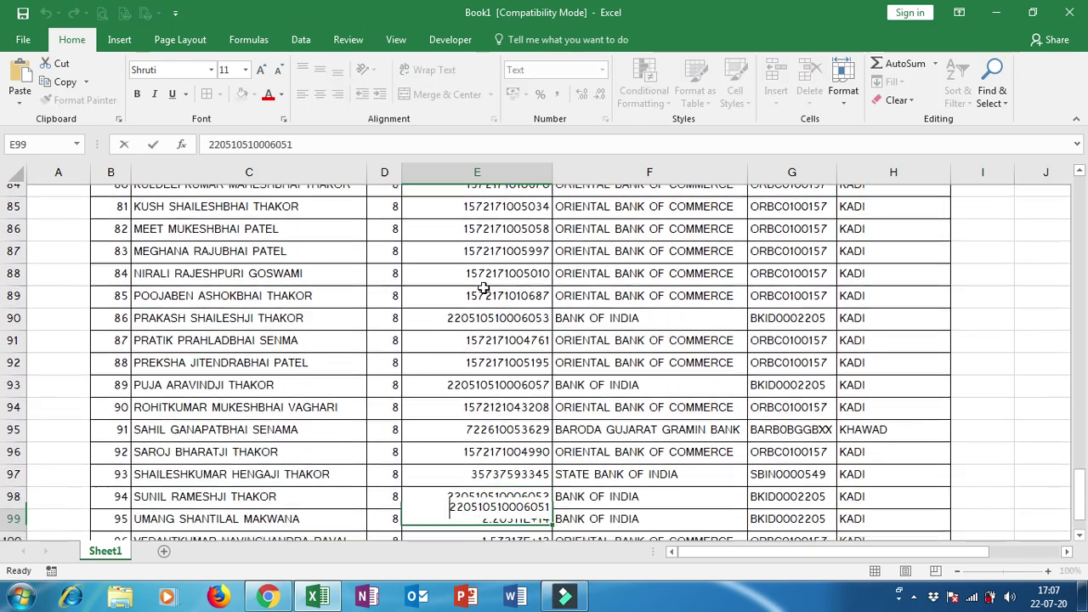
key("Return")
key("F2")
key("Return")
key("F2")
key("Return")
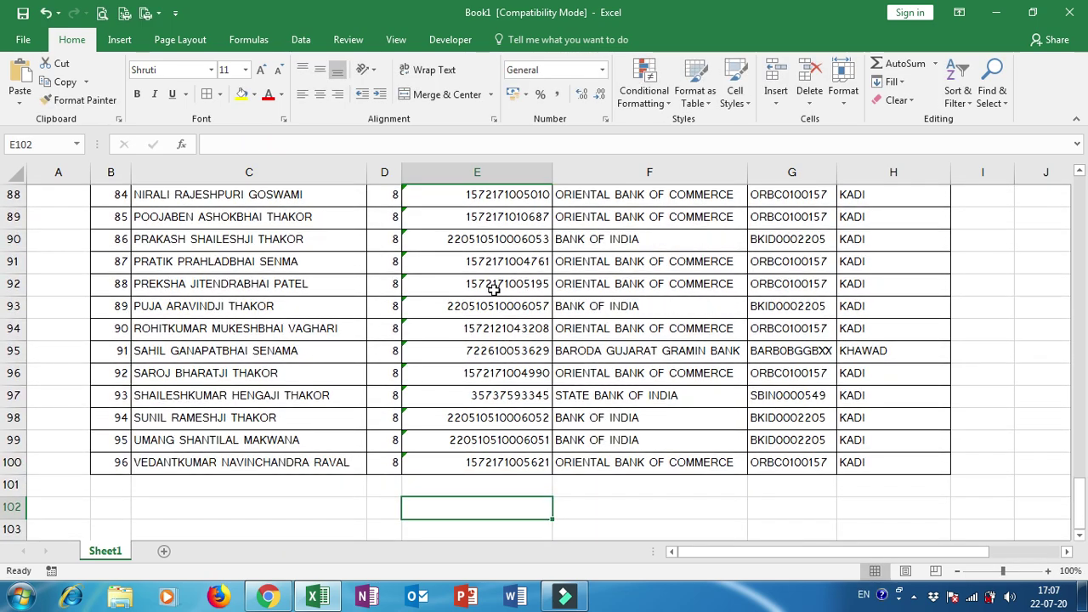
left_click(507, 351)
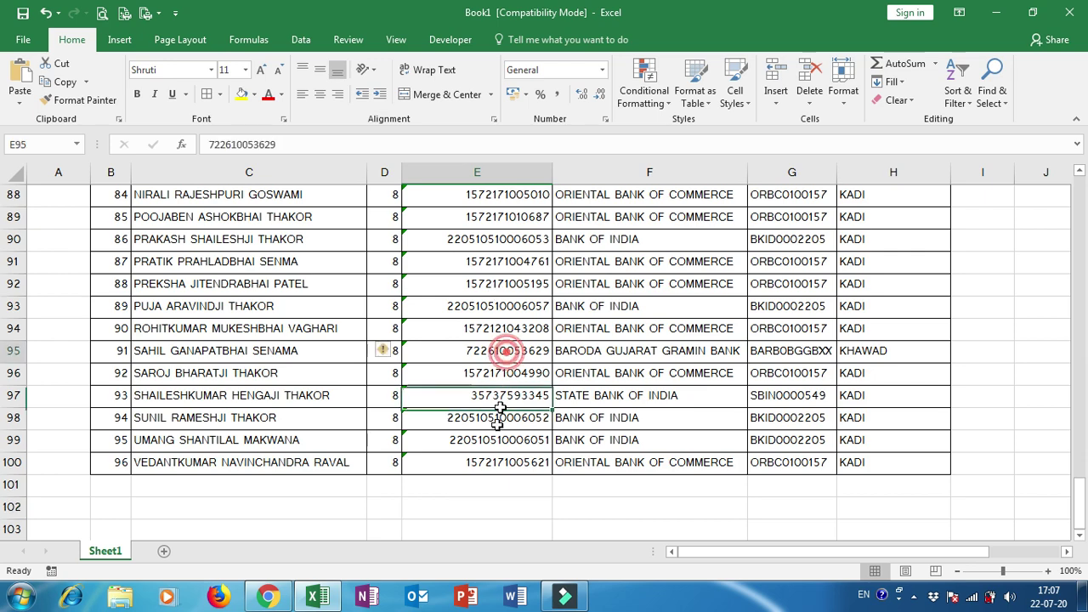
left_click(493, 462)
Set the print area to the whole student table, from the NO heading in B4 to H100.
scroll(494, 467, "up", 16)
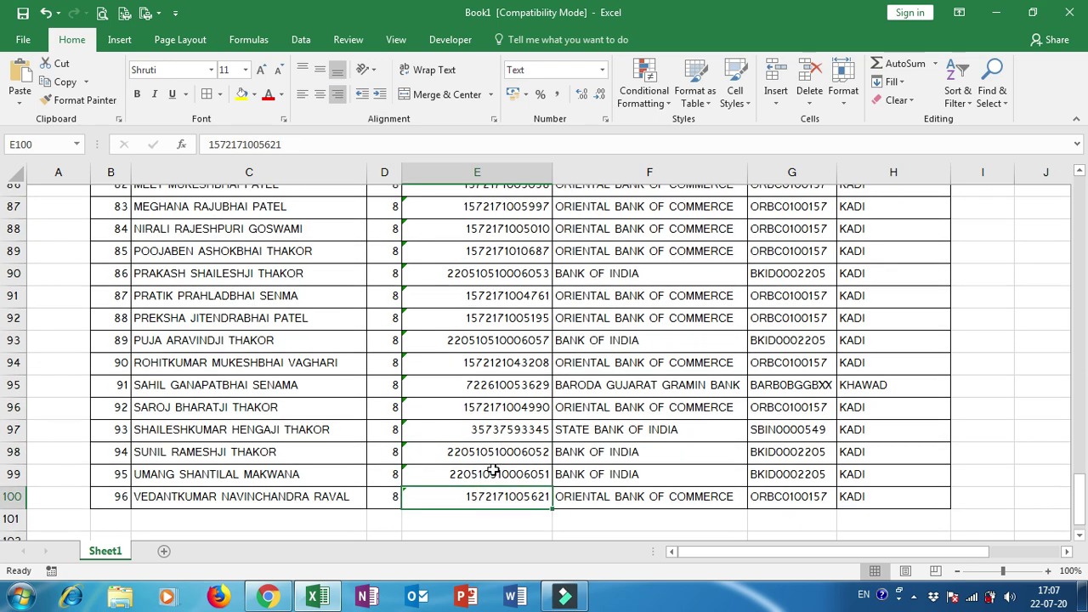
scroll(493, 468, "up", 13)
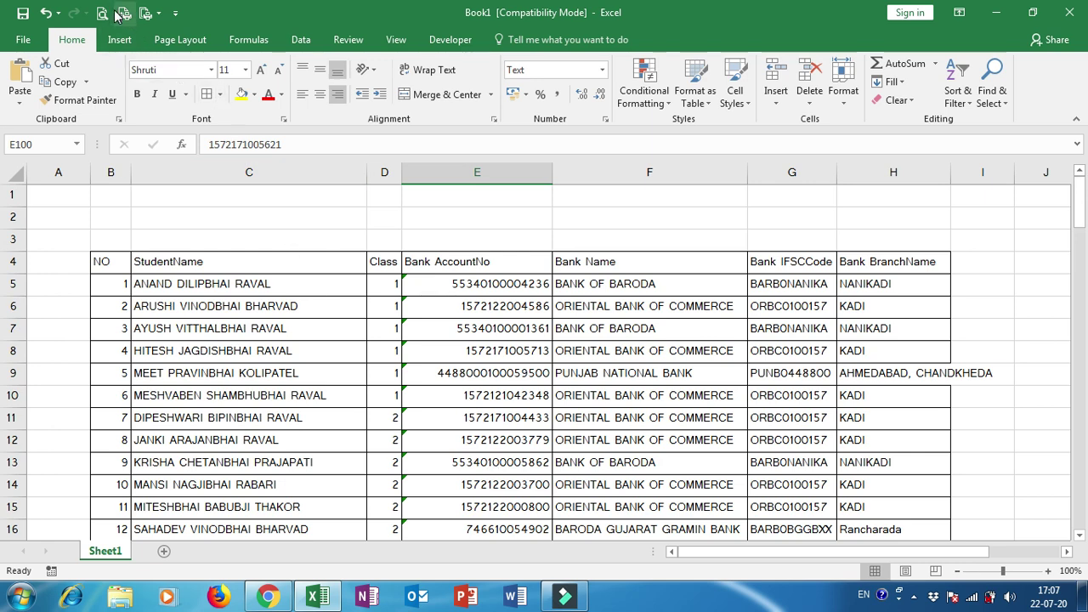
left_click(146, 12)
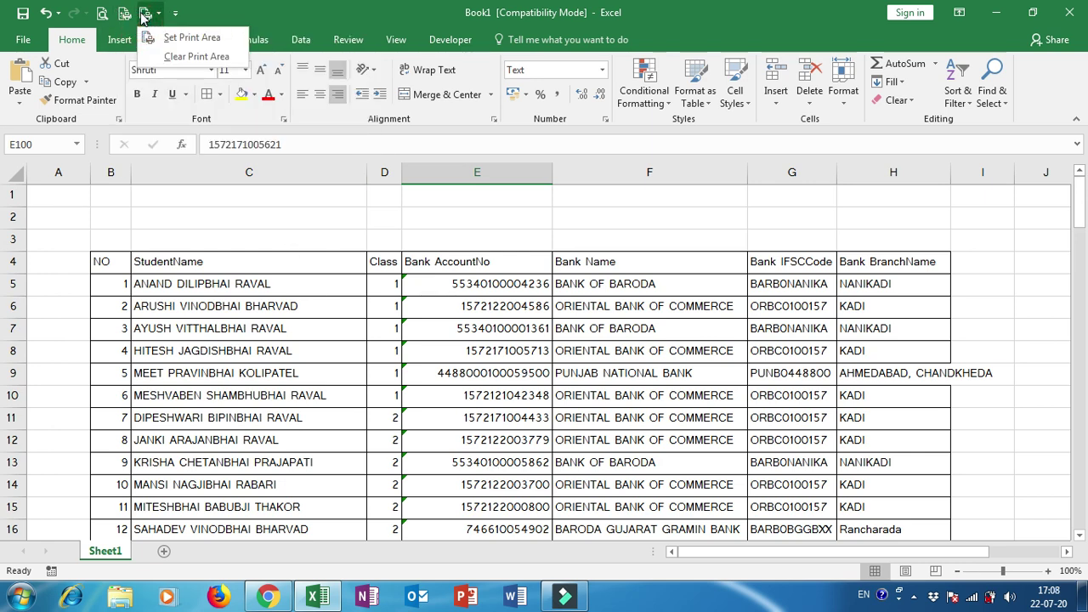
left_click(170, 41)
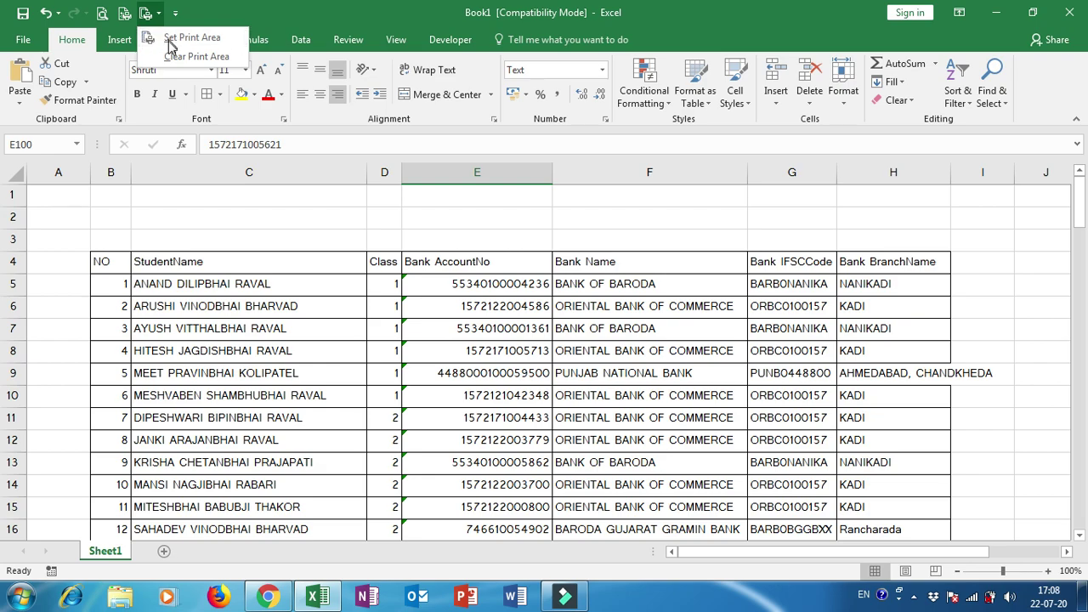
left_click_drag(103, 262, 901, 498)
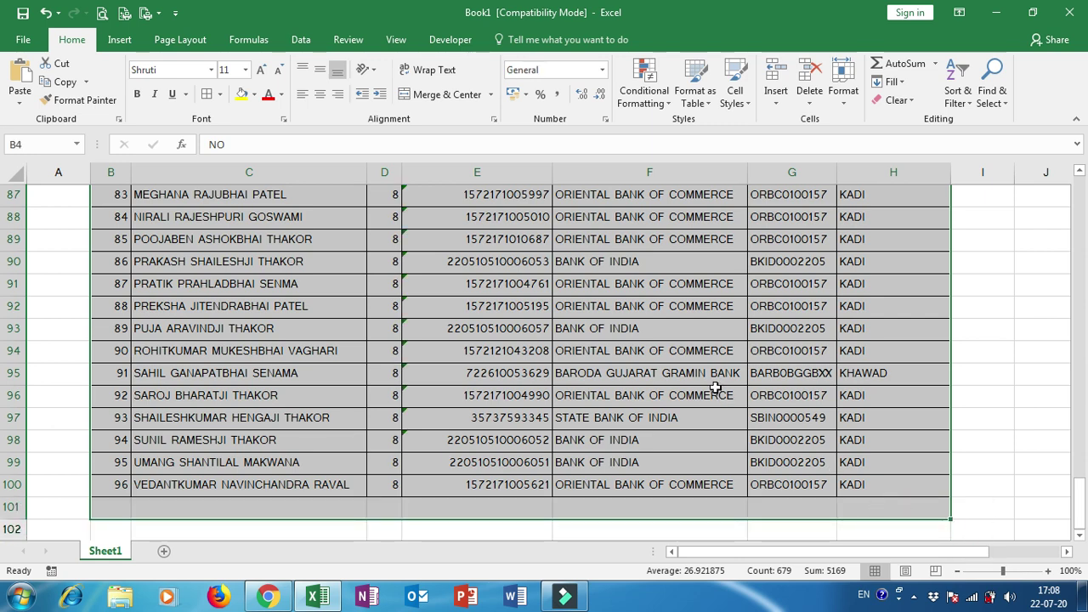
scroll(716, 388, "up", 6)
scroll(716, 388, "up", 20)
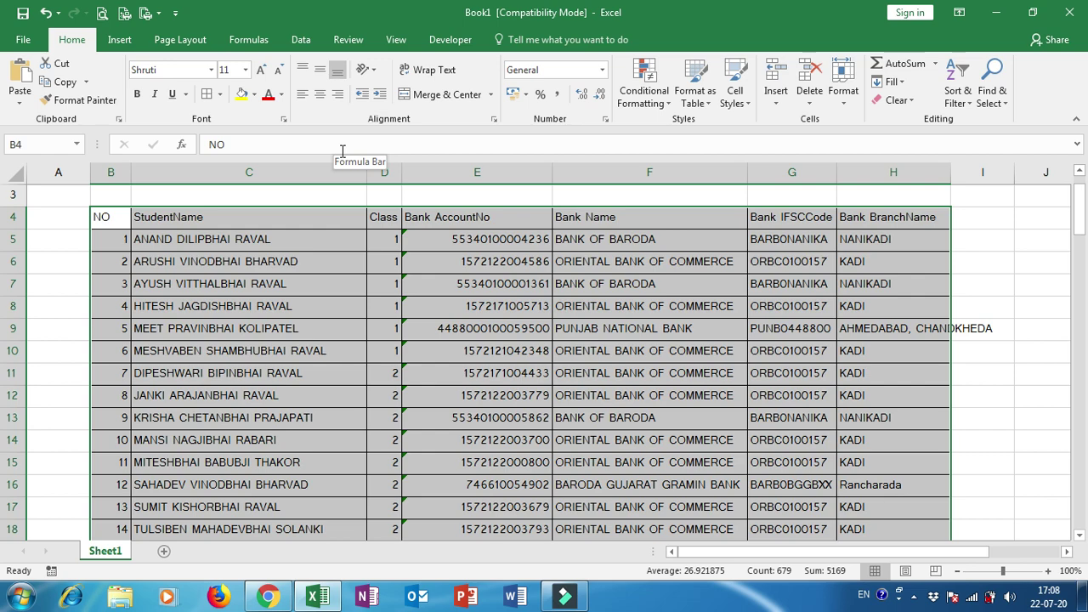
scroll(343, 150, "down", 20)
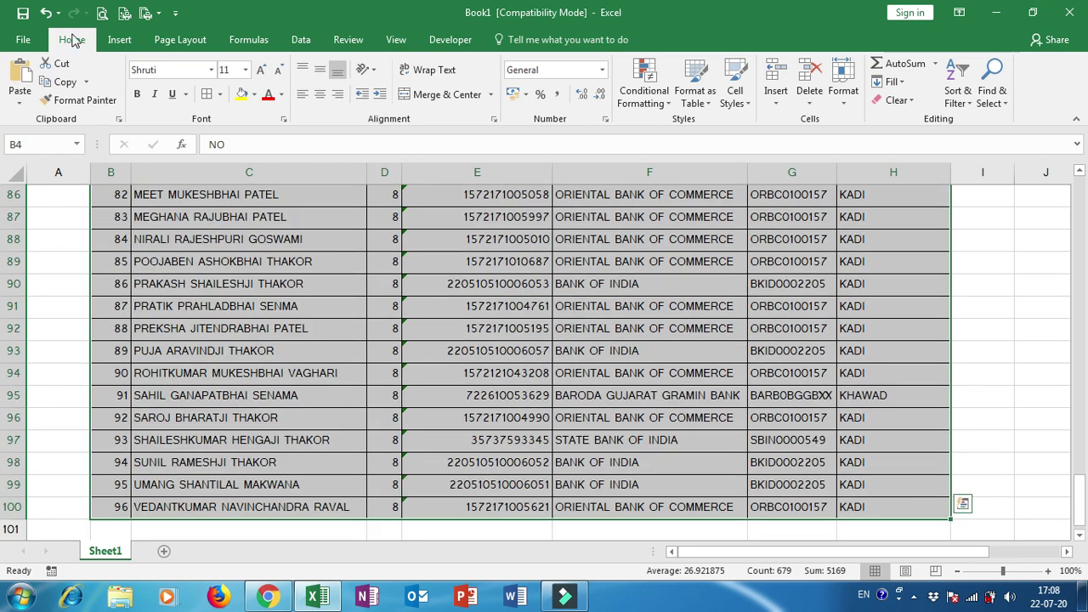
left_click(146, 13)
left_click(170, 38)
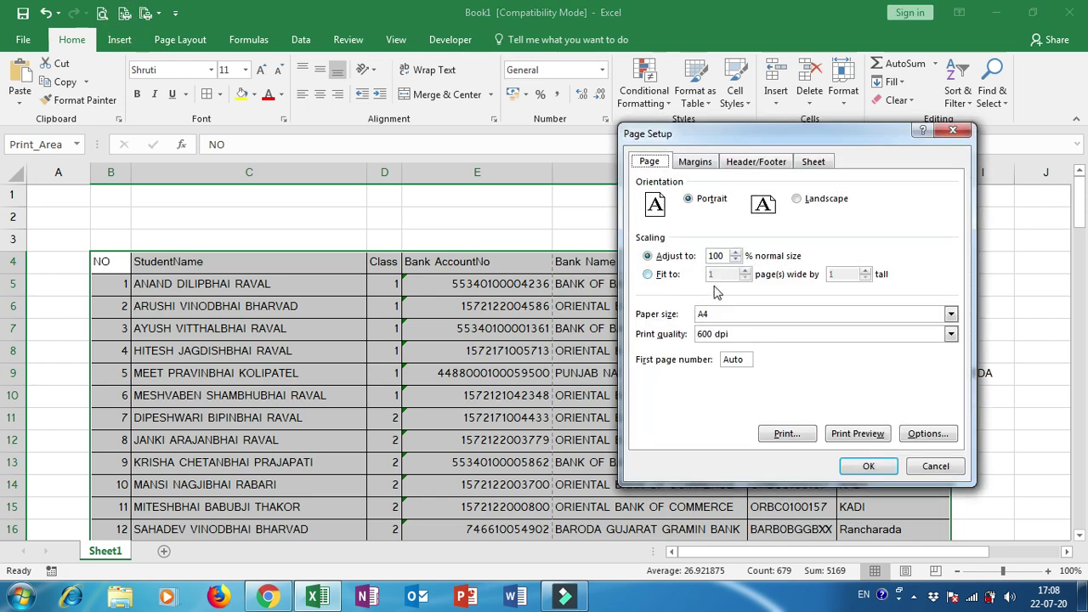
Set the page to landscape with left, right and bottom margins of 0 and a top margin of 0.5, centred horizontally.
left_click(799, 201)
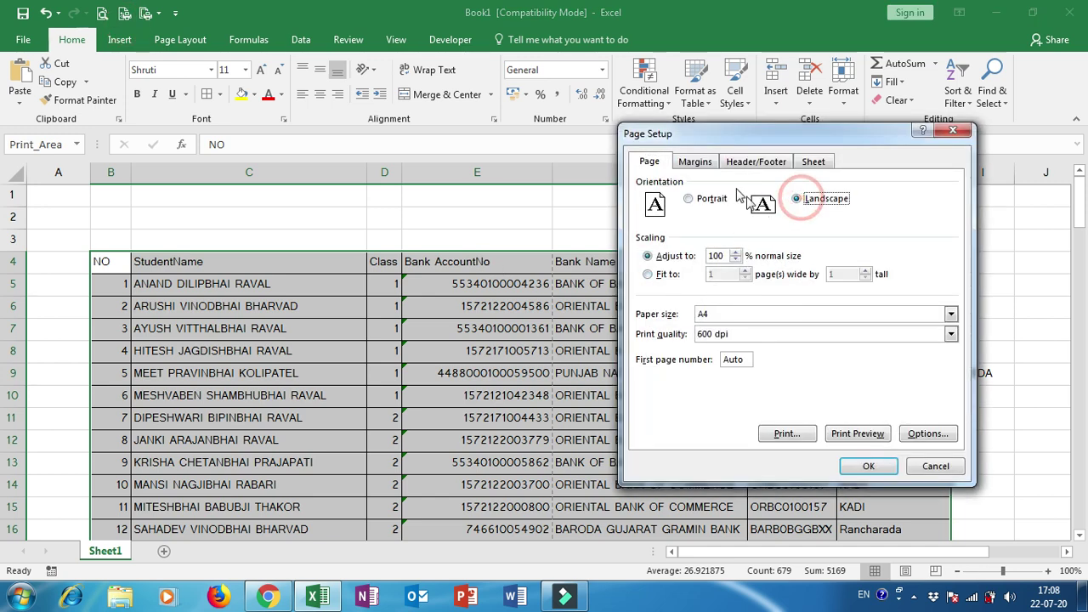
left_click(695, 162)
left_click(728, 271)
left_click(729, 277)
left_click(887, 277)
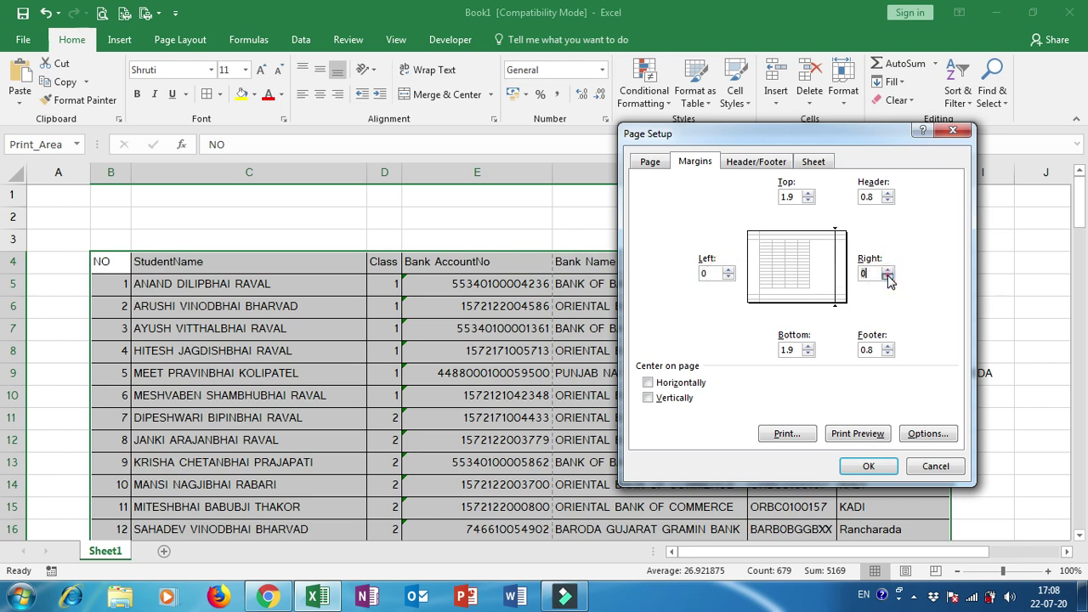
left_click(808, 200)
left_click(807, 200)
left_click(808, 353)
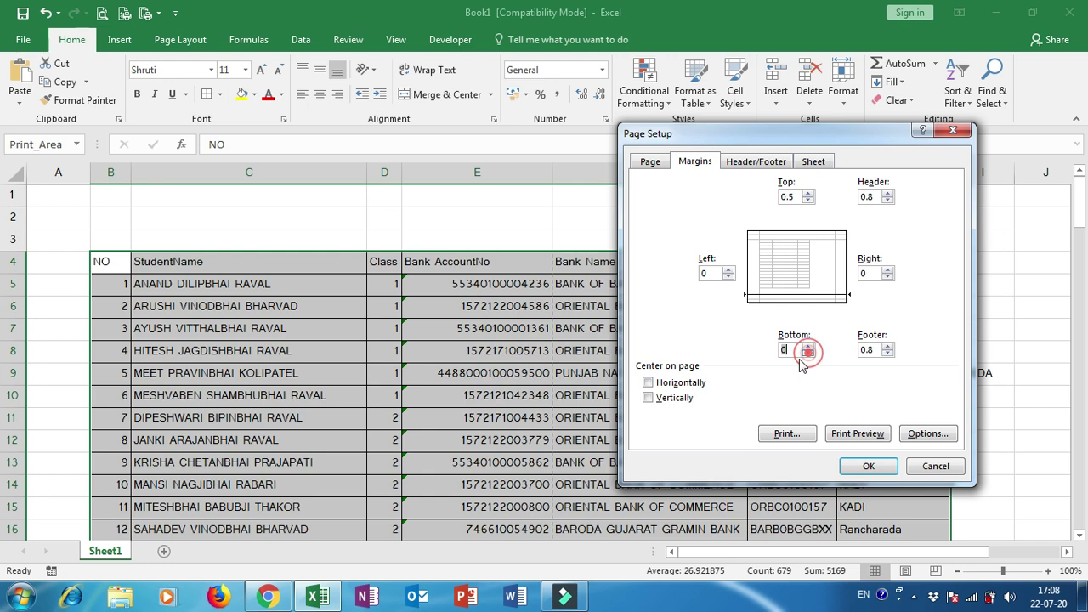
left_click(647, 383)
left_click(867, 466)
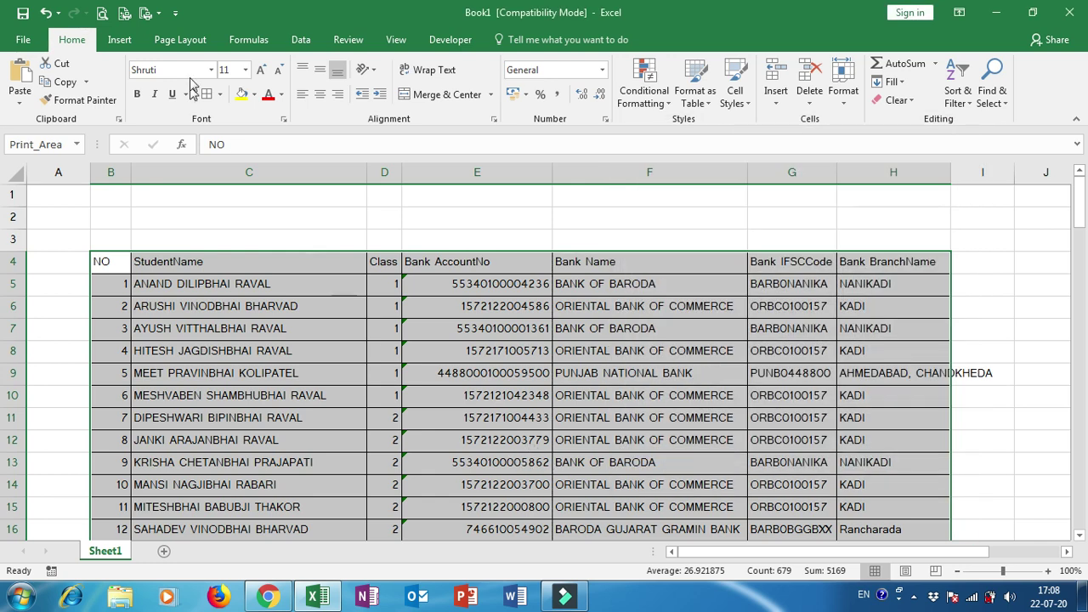
Examine all pages of the student table in the print preview, and return to the worksheet.
left_click(101, 14)
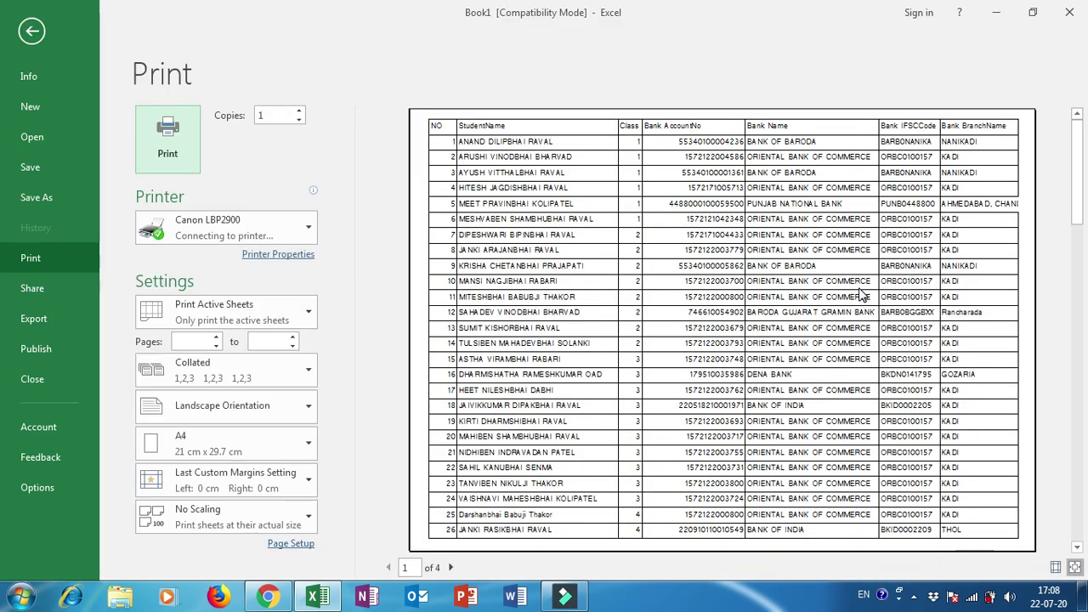
scroll(861, 293, "down", 3)
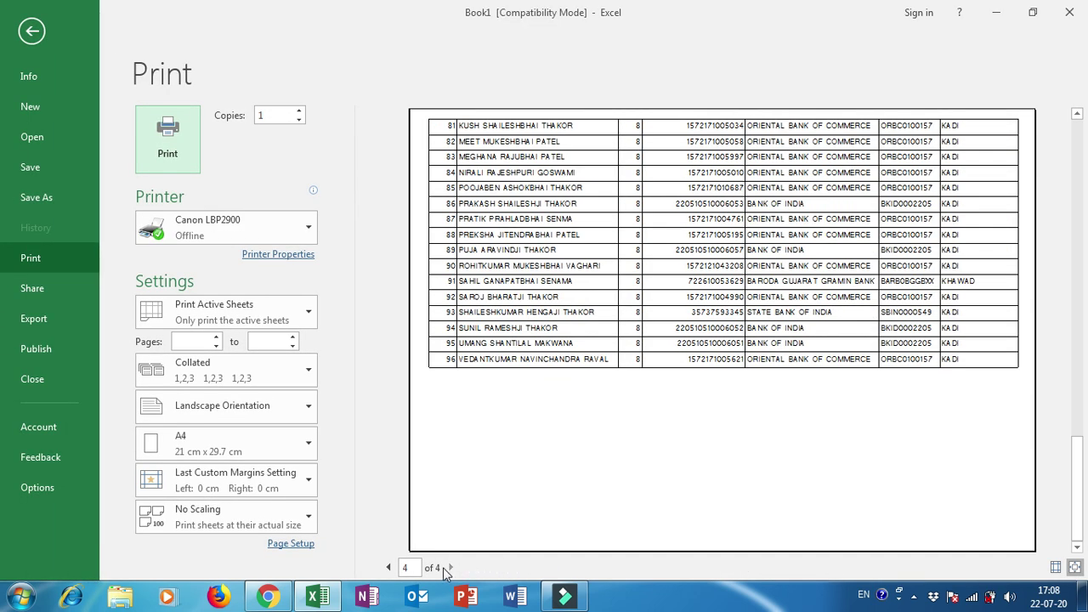
scroll(812, 181, "up", 3)
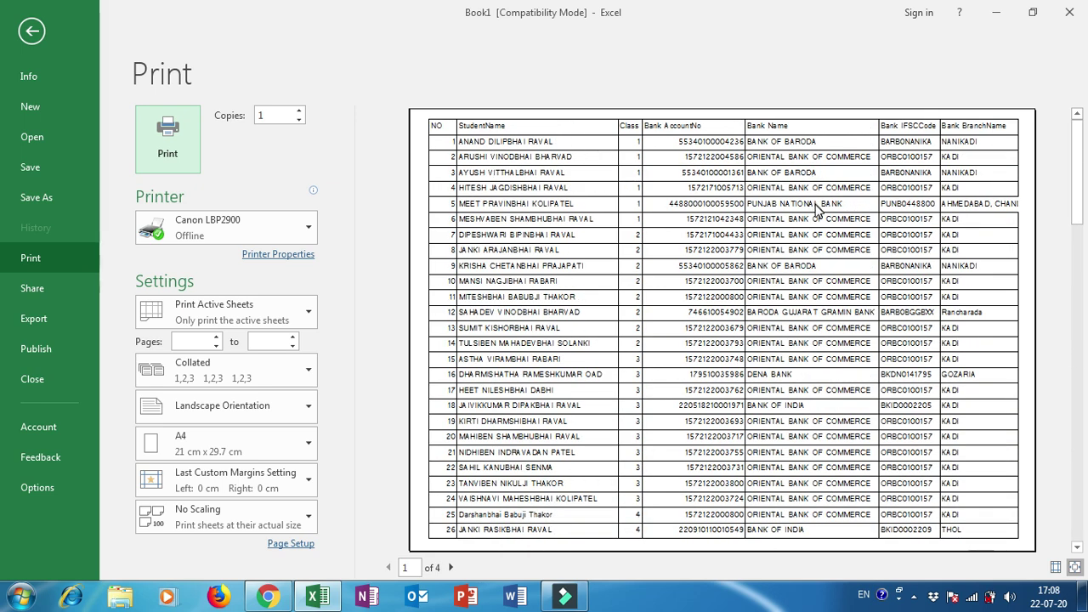
scroll(816, 211, "down", 3)
scroll(829, 266, "up", 3)
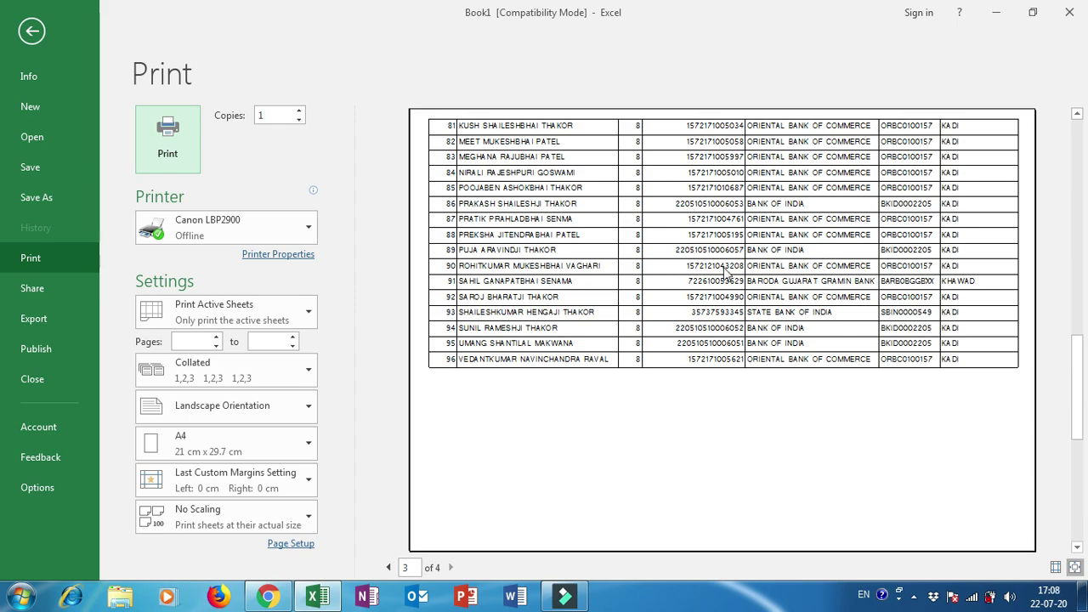
left_click(32, 31)
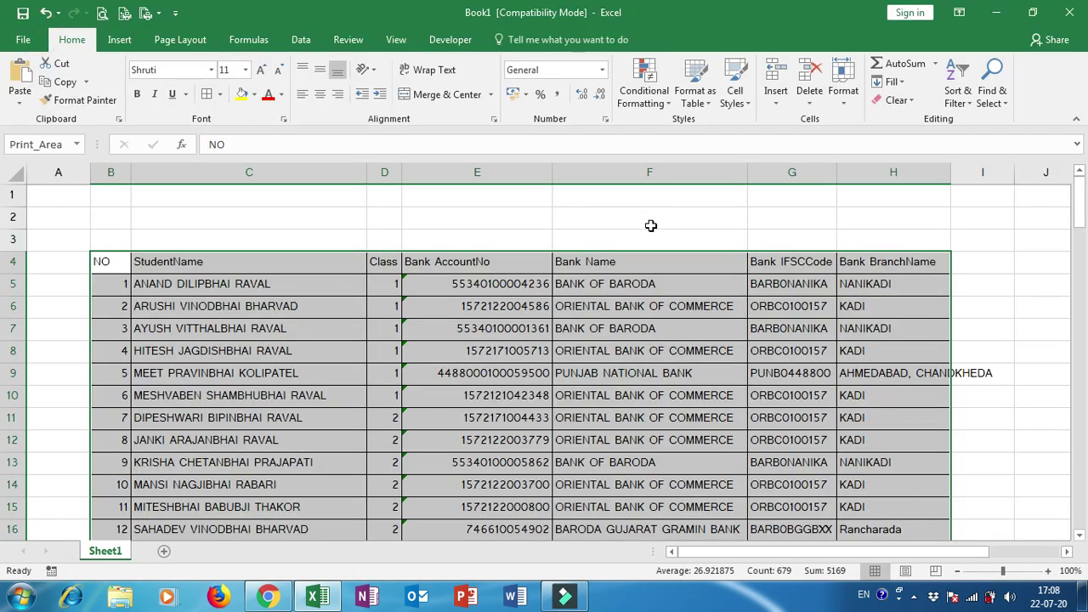
Switch to Chrome and view the source student bank data on the Digital Gujarat page.
left_click(526, 328)
left_click(268, 595)
scroll(562, 274, "up", 1)
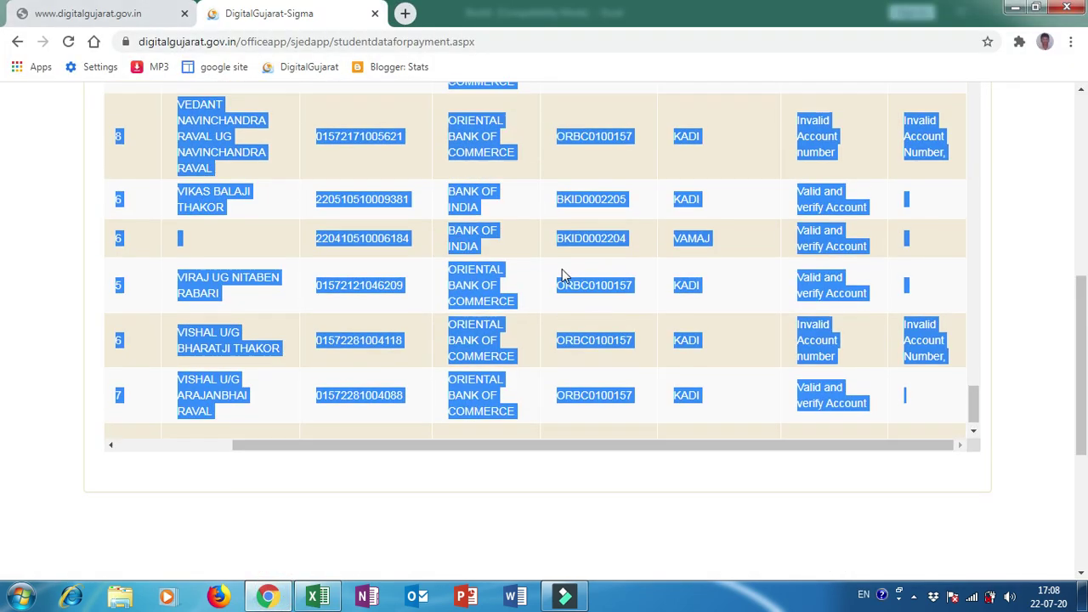
Return to the beginning of the Digital Gujarat student data page and open the Pre-Metric dashboard.
scroll(563, 272, "up", 10)
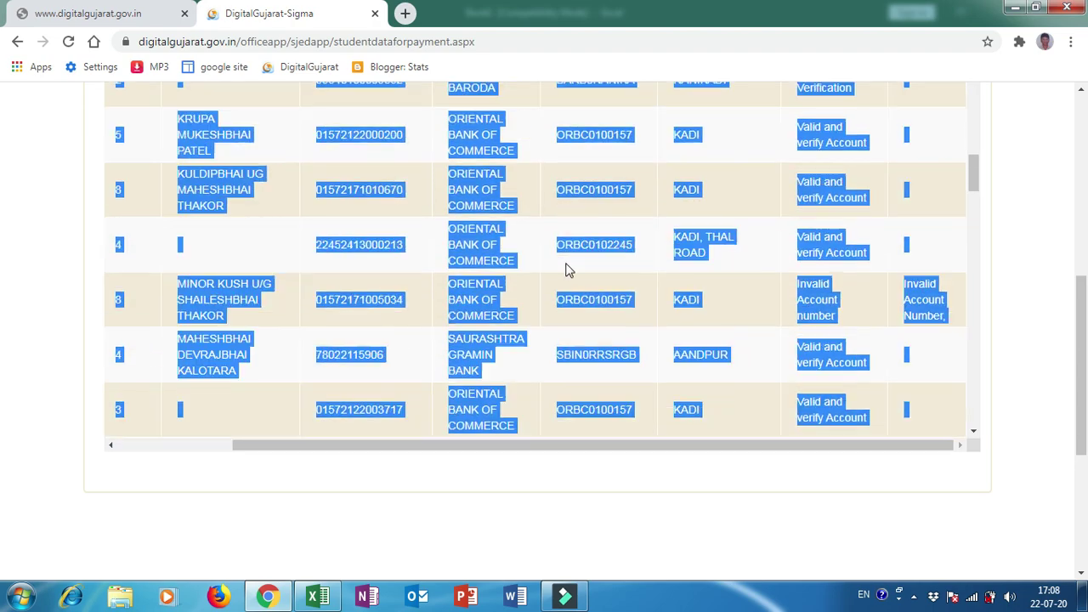
scroll(567, 265, "up", 6)
left_click_drag(1078, 310, 1054, 102)
left_click(498, 190)
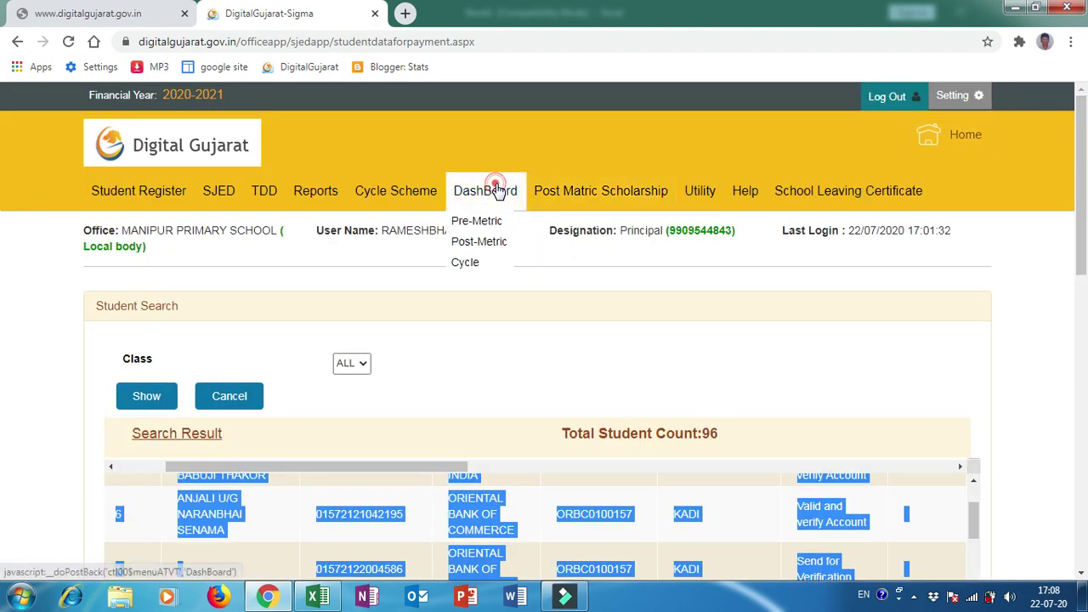
left_click(482, 218)
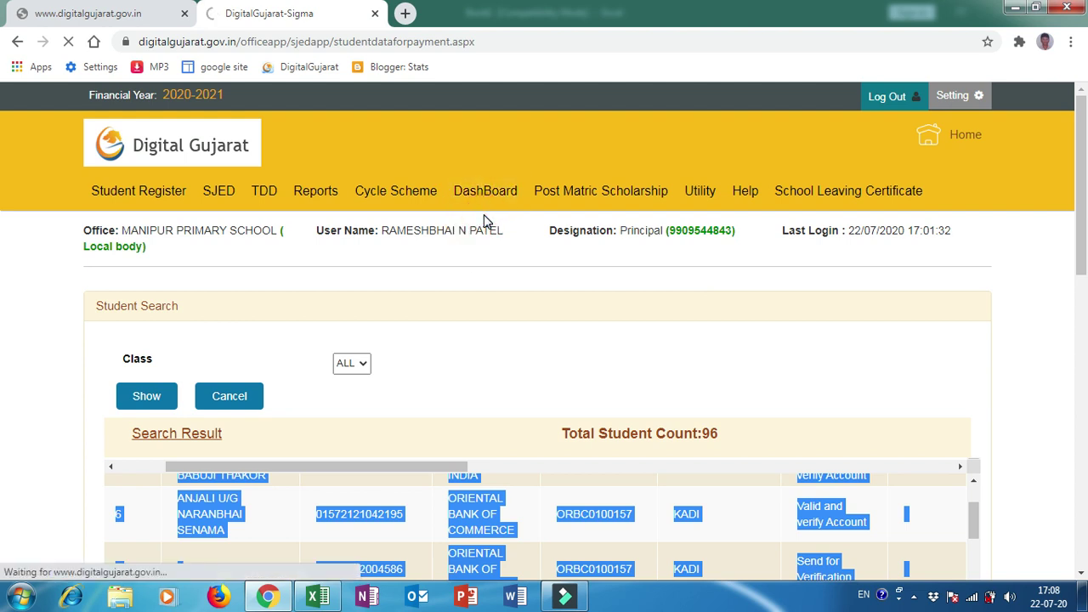
Switch to the Excel workbook and examine the class order of the sorted student rows.
left_click(316, 597)
left_click(318, 343)
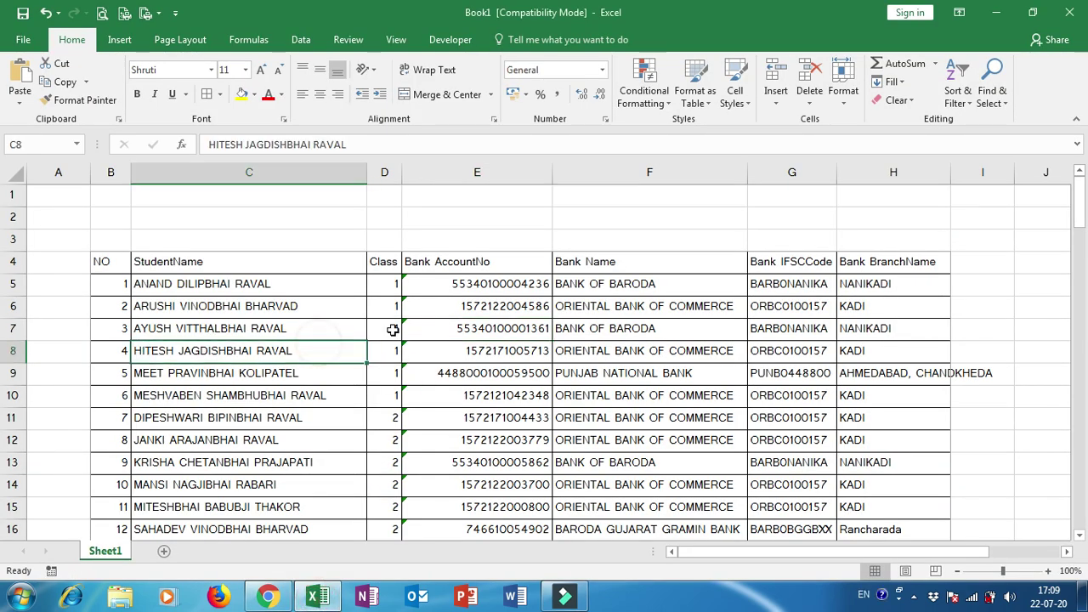
left_click(389, 328)
scroll(408, 374, "down", 2)
left_click(394, 306)
left_click(388, 421)
scroll(399, 426, "down", 1)
left_click(387, 399)
scroll(388, 406, "up", 3)
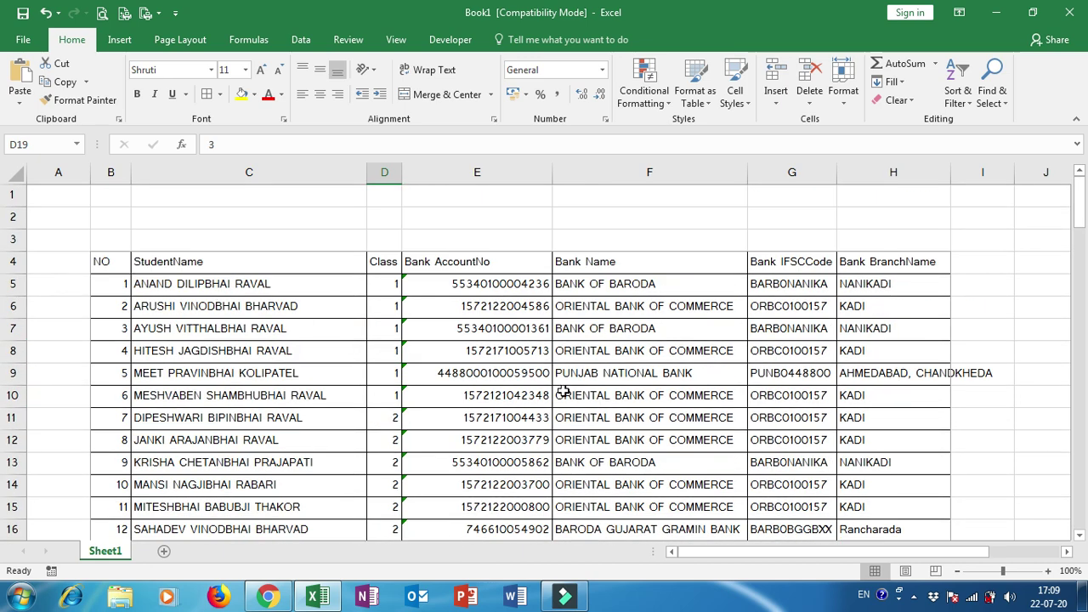
Centre the header row B4:H4 of the student table both horizontally and vertically.
left_click(454, 291)
left_click_drag(102, 264, 871, 255)
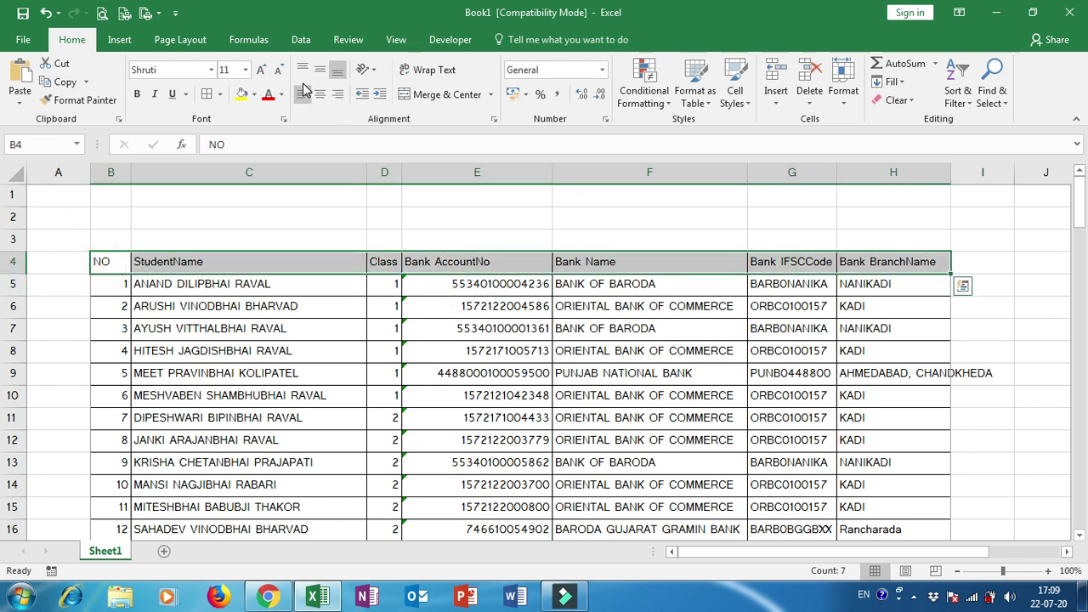
left_click(320, 94)
left_click(320, 71)
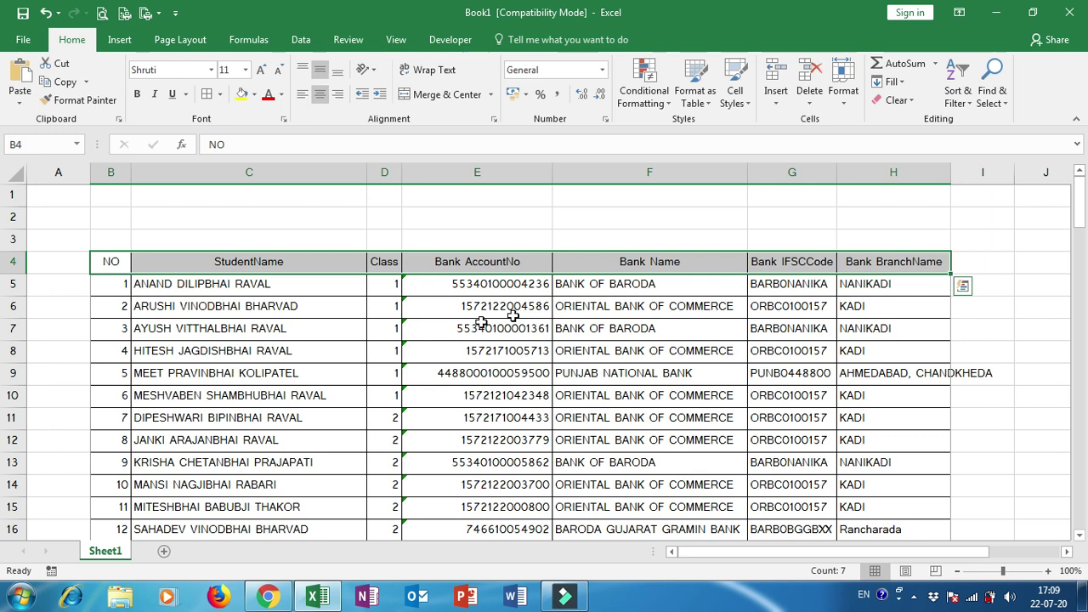
Centre the Class values in column D horizontally.
left_click(385, 173)
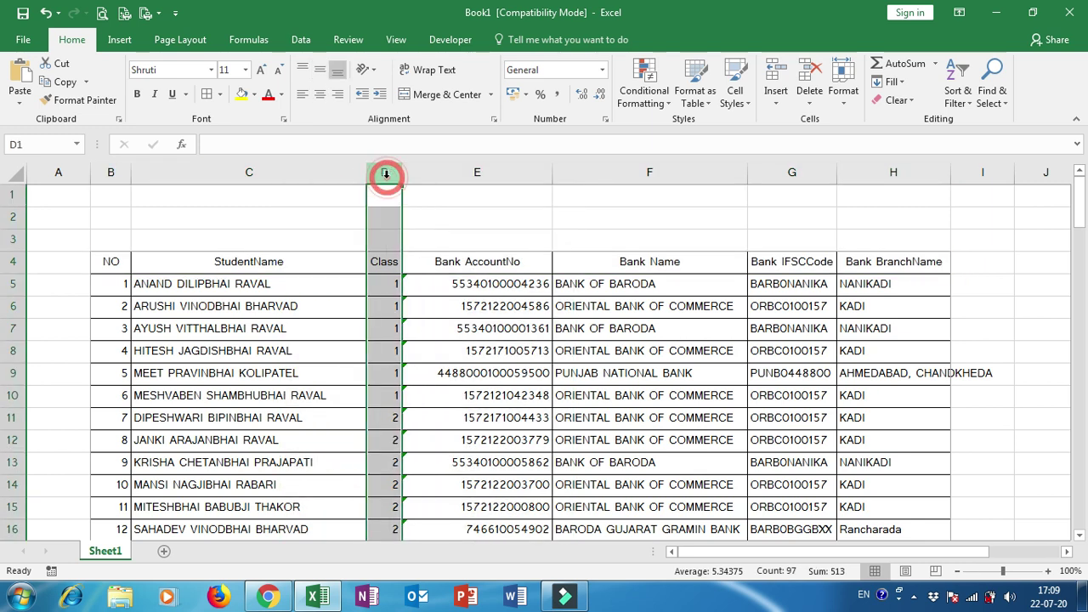
left_click(319, 98)
left_click(475, 316)
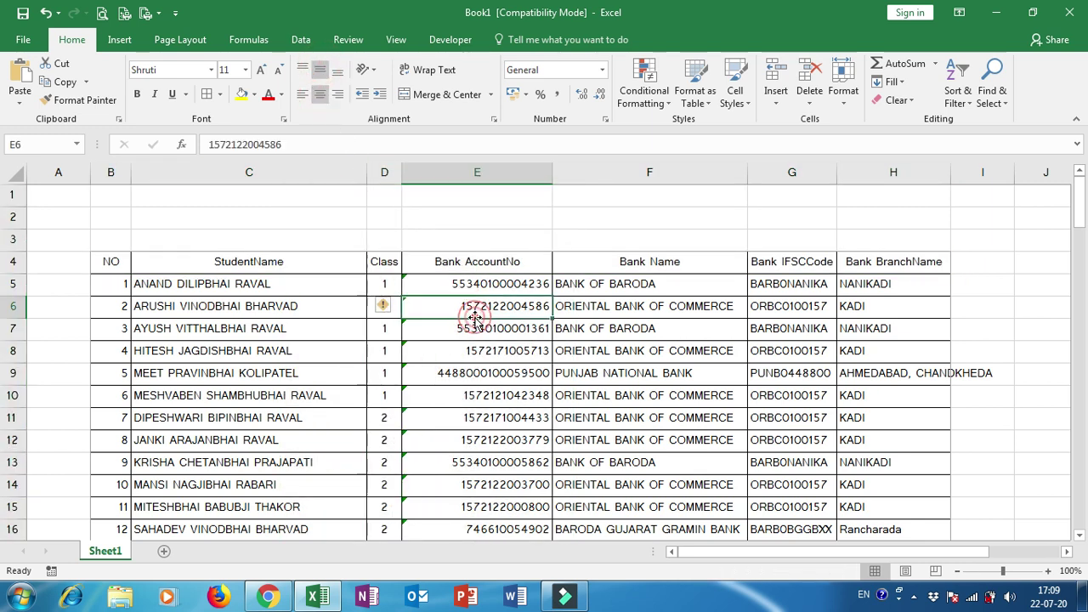
left_click(475, 328)
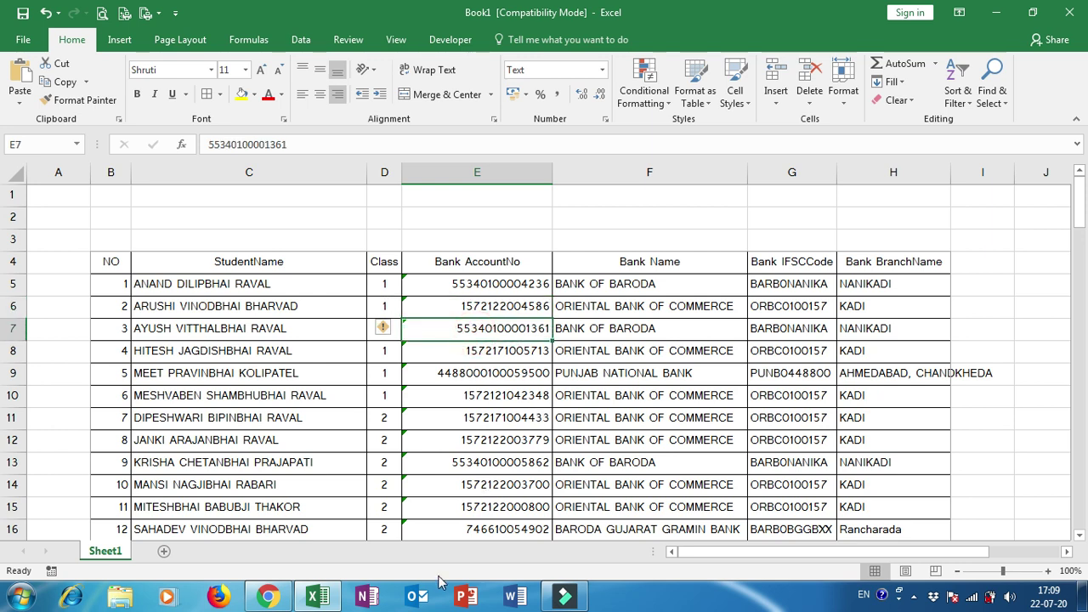
left_click(513, 416)
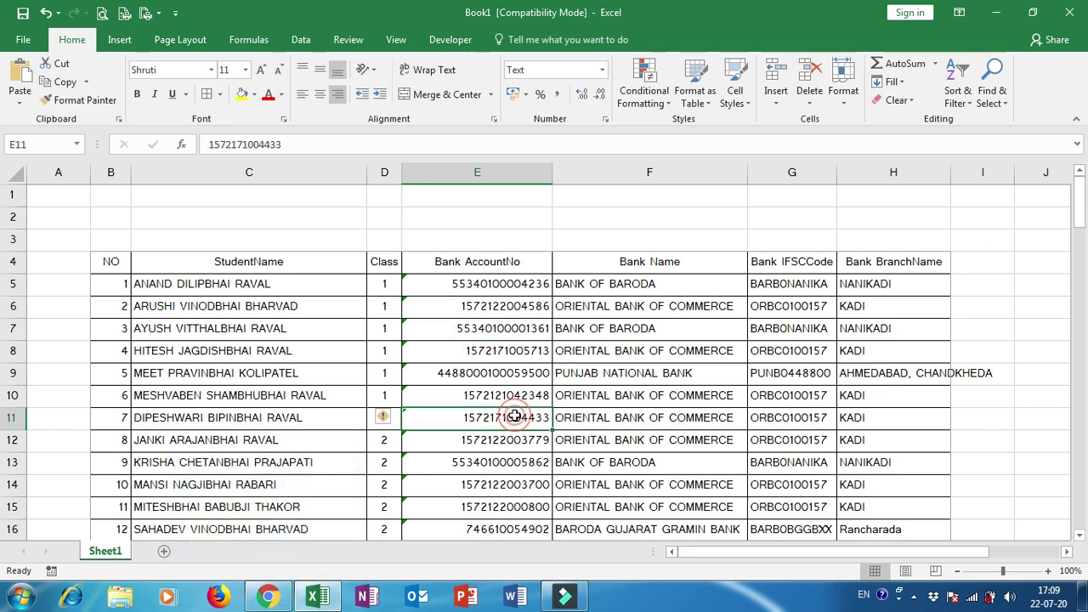
left_click(610, 355)
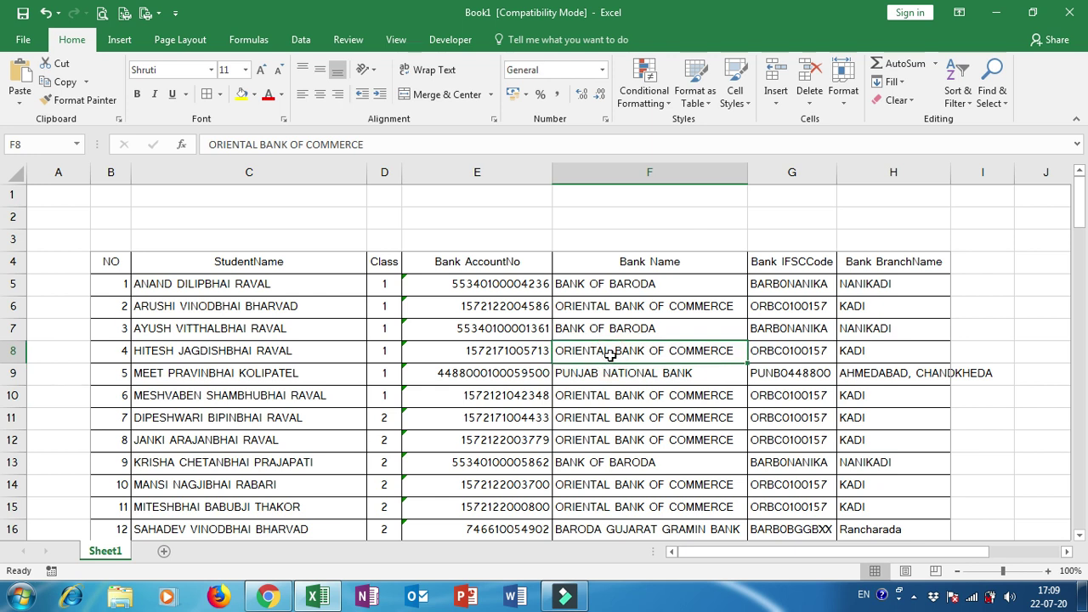